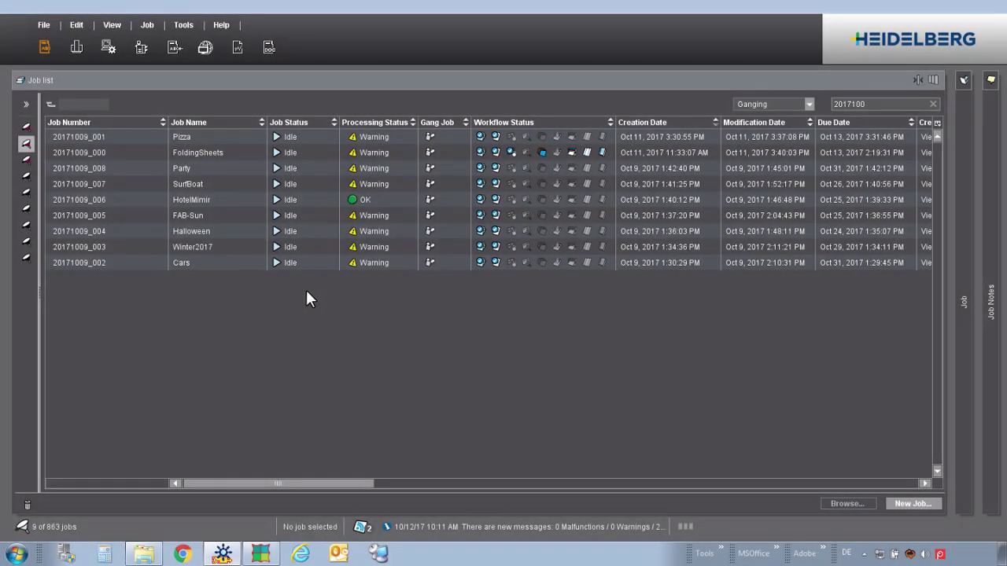
# Open Administration's Printing Materials and Substrates list and inspect the GangingPaper papers GangP2-120 and GangP2-240.
pyautogui.click(109, 48)
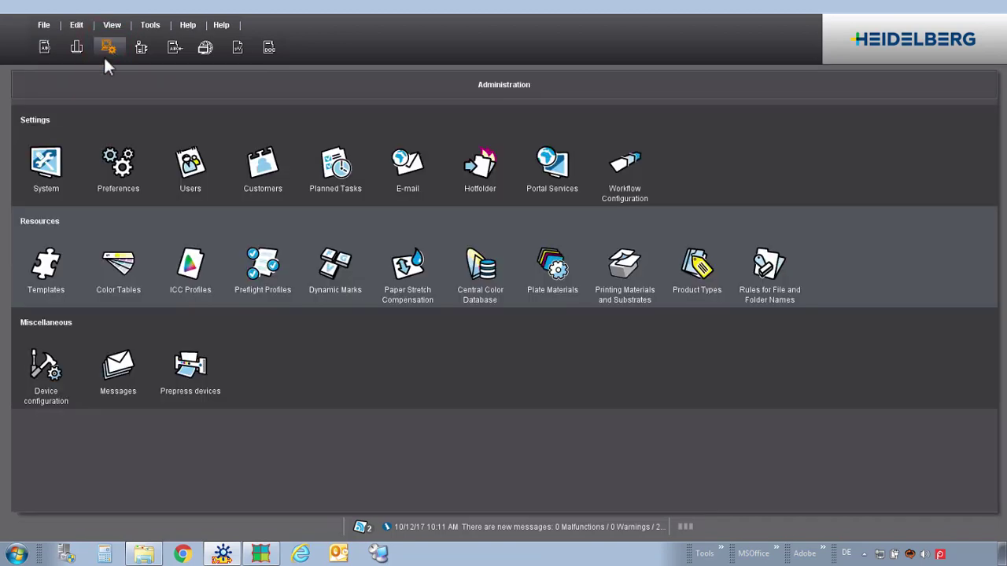
pyautogui.click(619, 264)
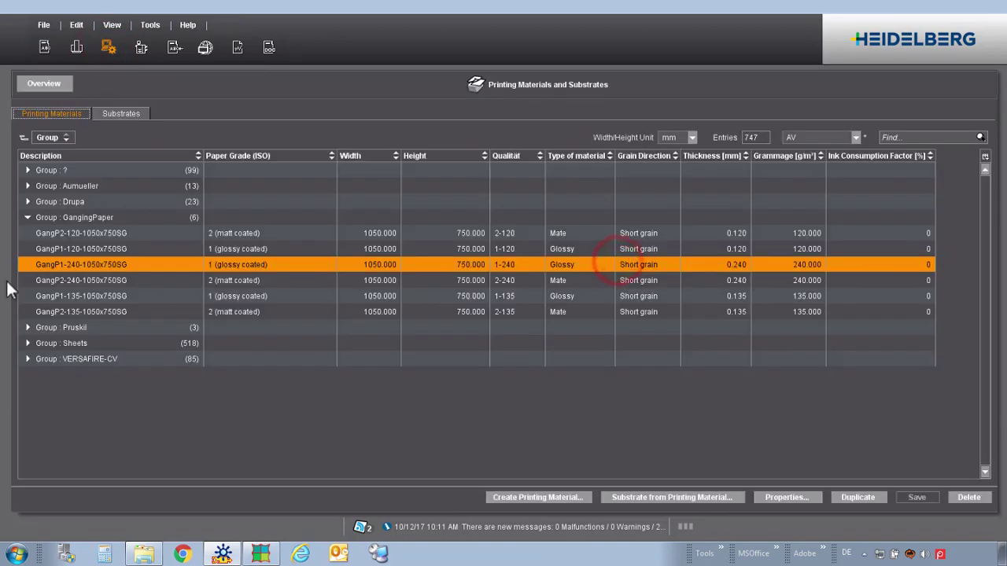
pyautogui.click(103, 217)
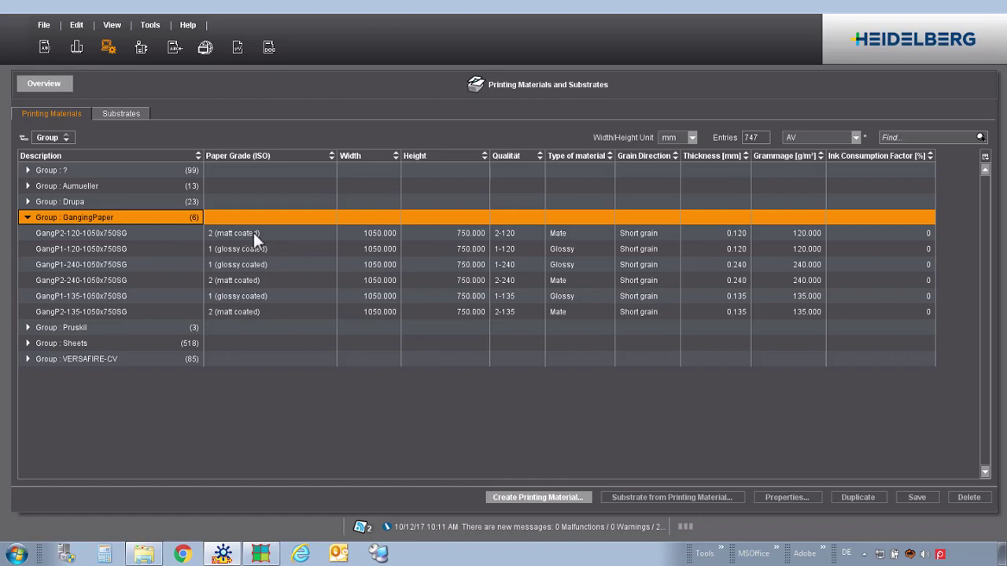
pyautogui.click(806, 234)
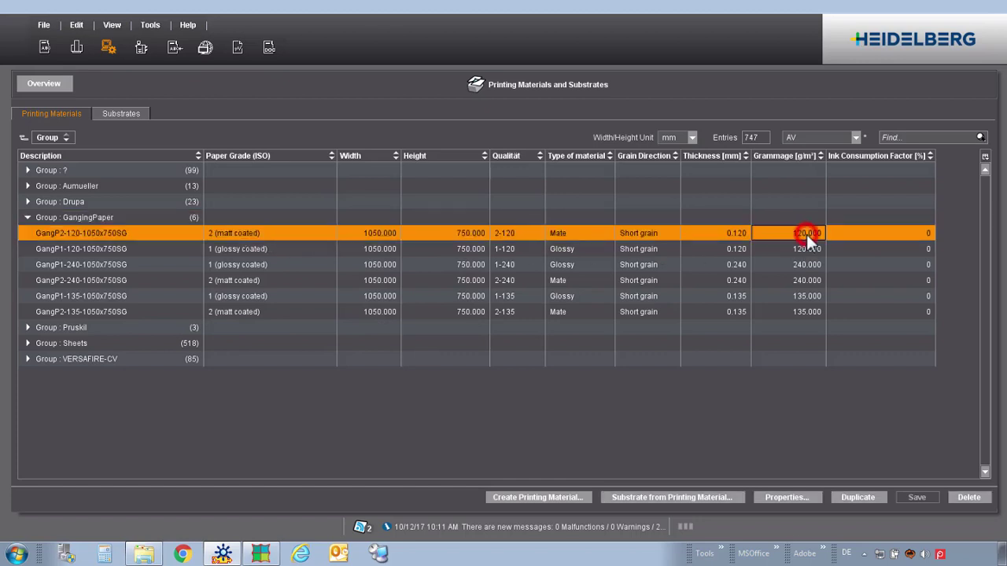
pyautogui.click(506, 281)
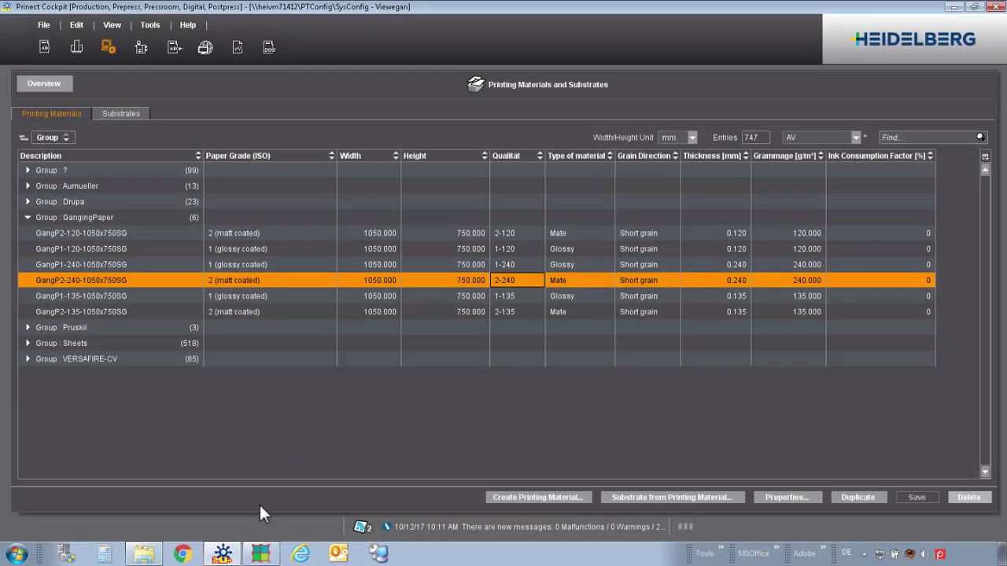
# In Signa Station's Resources view, open the XL105-Ganging plate template from the Ganging group.
pyautogui.click(261, 553)
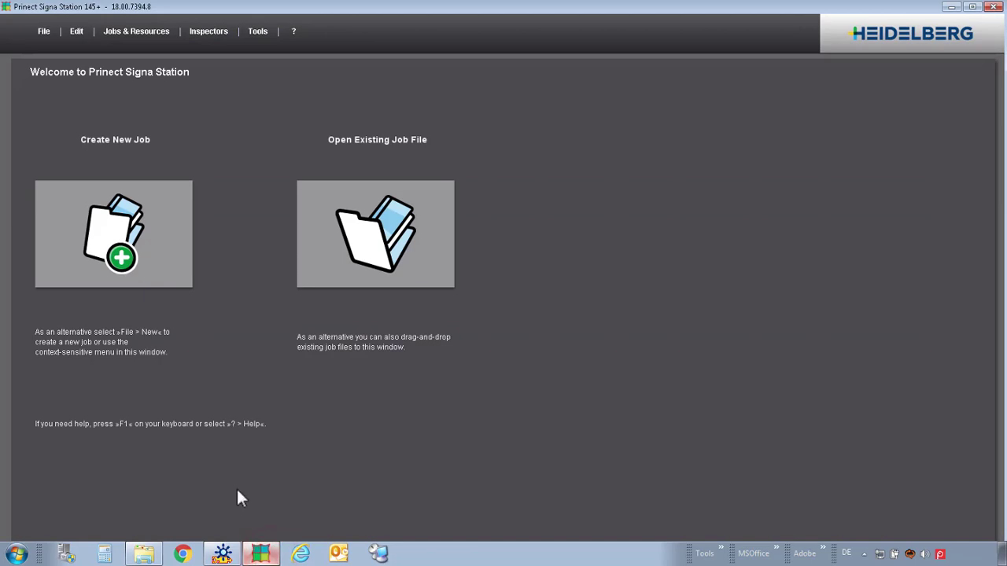
pyautogui.click(144, 31)
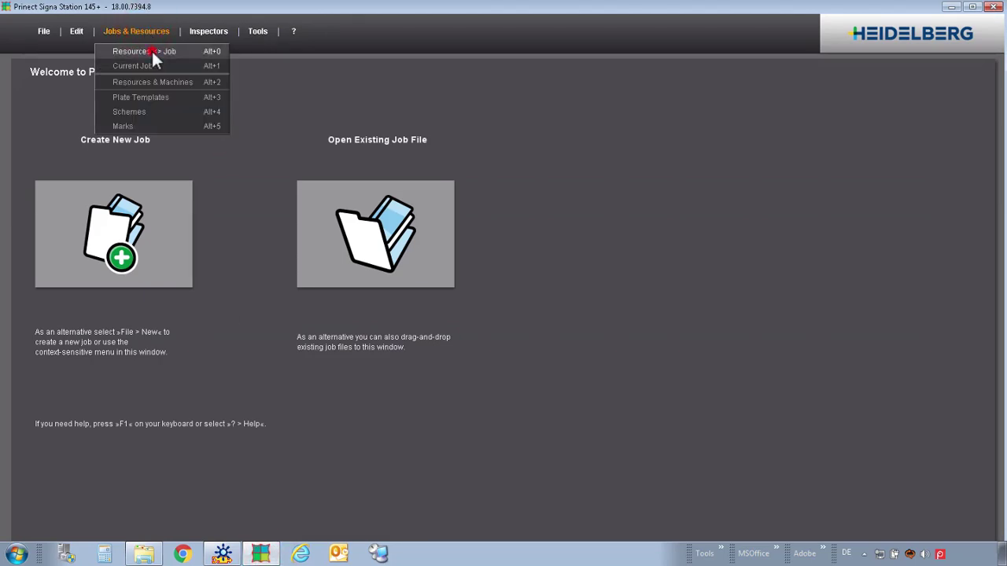
pyautogui.click(151, 52)
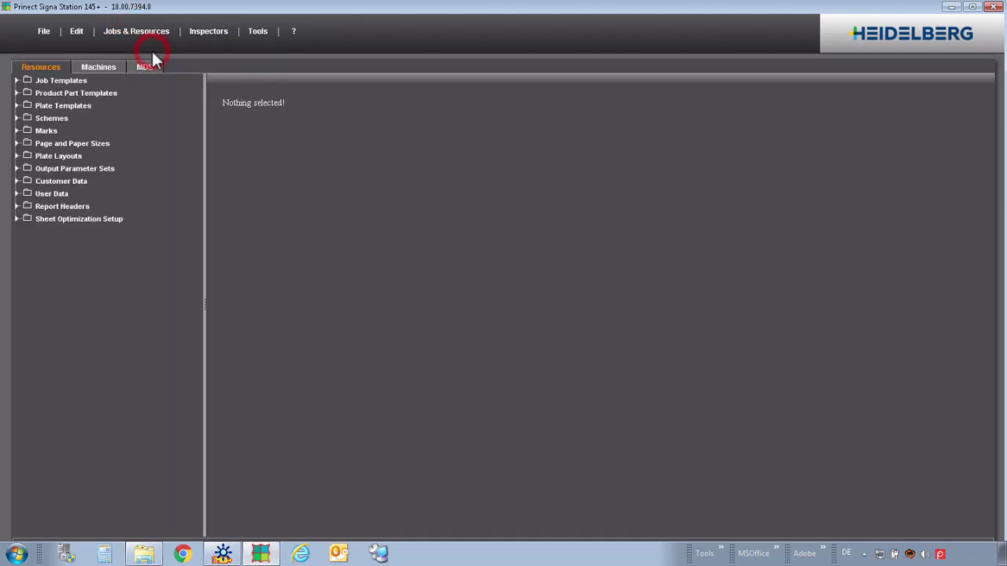
pyautogui.click(17, 105)
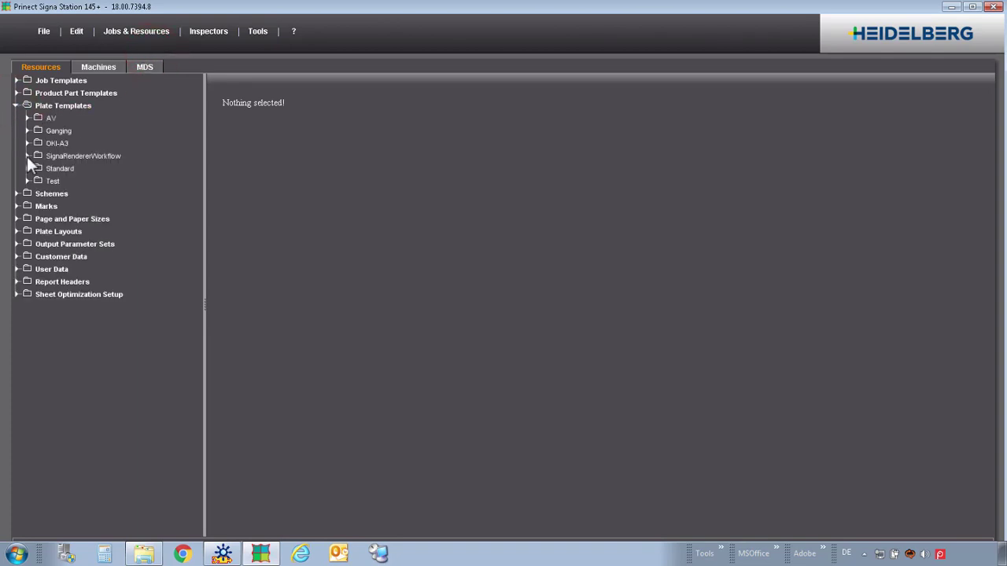
pyautogui.click(27, 131)
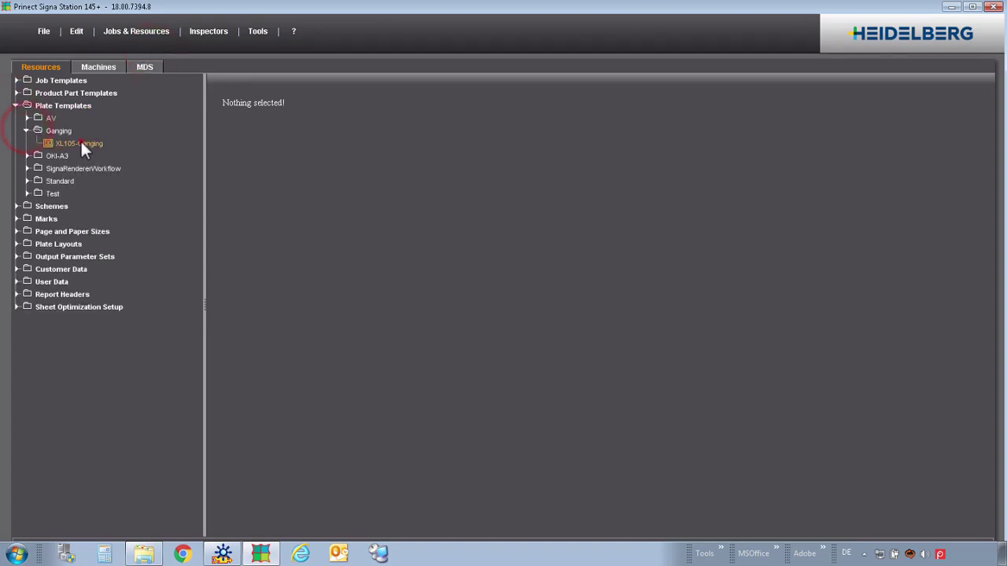
pyautogui.click(80, 143)
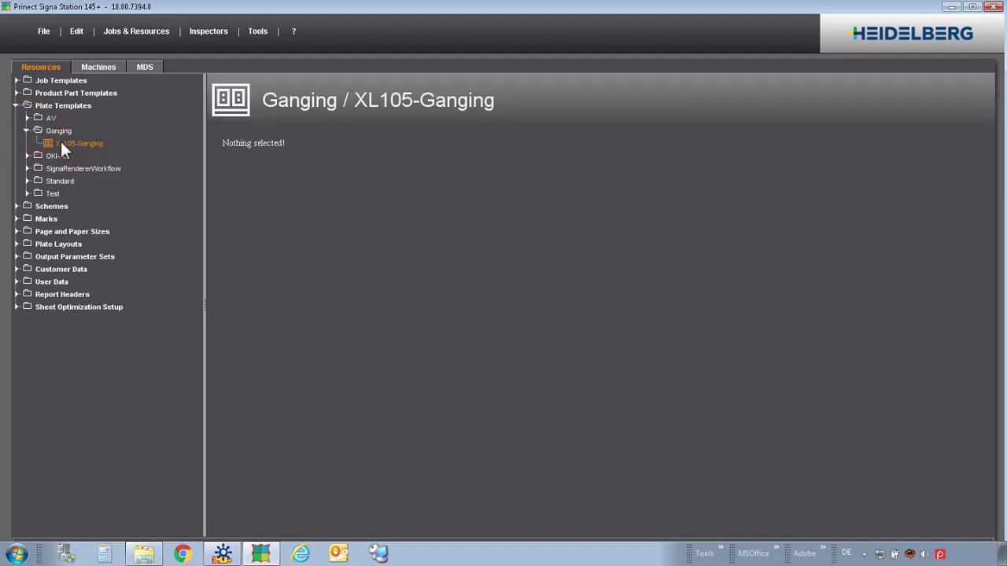
pyautogui.doubleClick(74, 145)
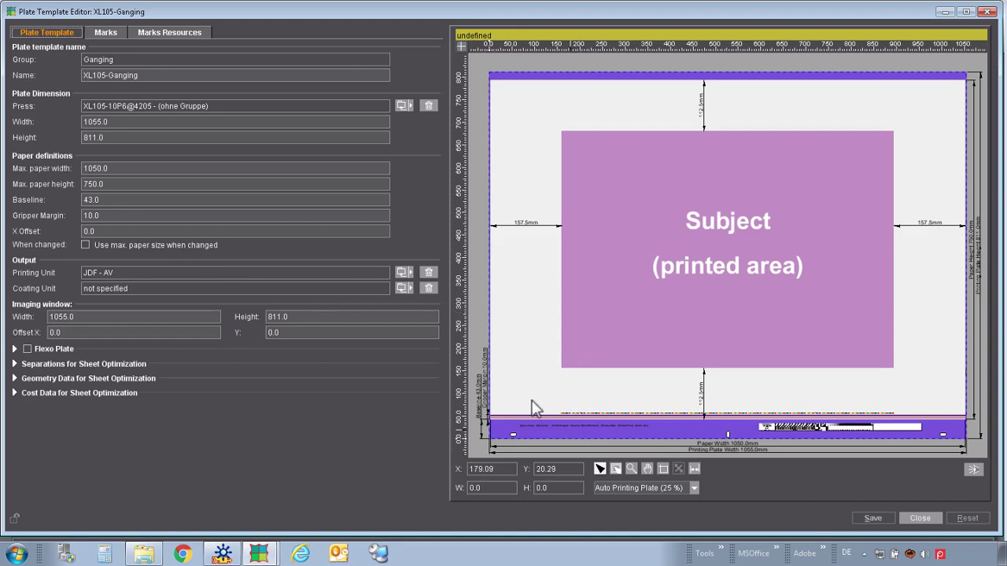
# Inspect the template's colour bar mark at the plate bottom, then close the plate template editor.
pyautogui.click(105, 32)
pyautogui.click(88, 122)
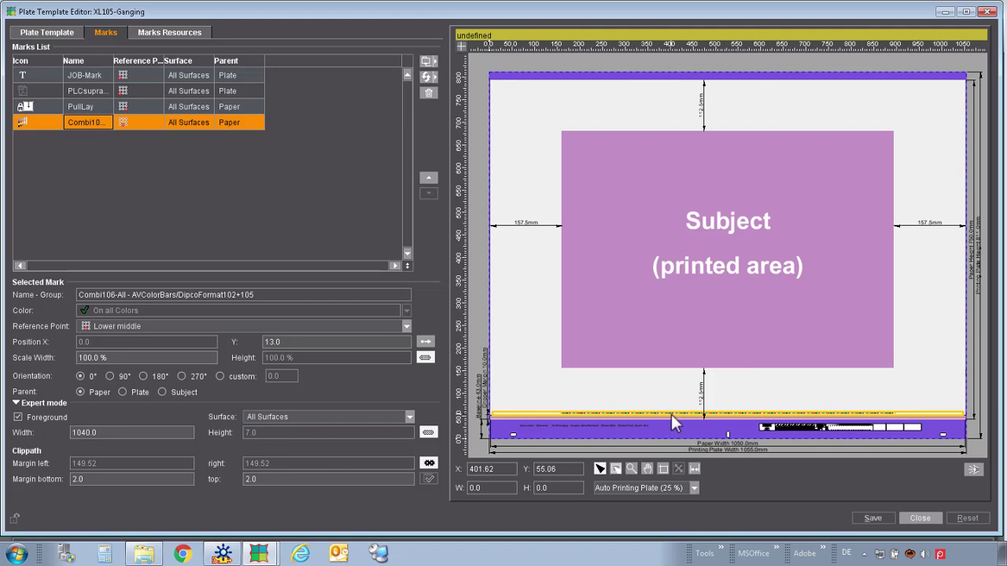
pyautogui.click(630, 468)
pyautogui.moveTo(618, 400); pyautogui.dragTo(639, 431)
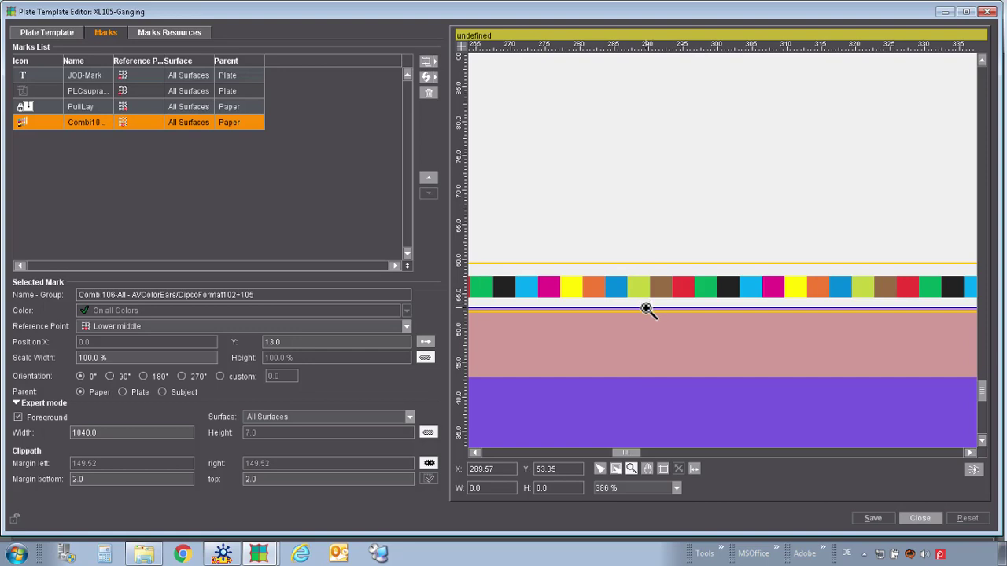
pyautogui.rightClick(645, 309)
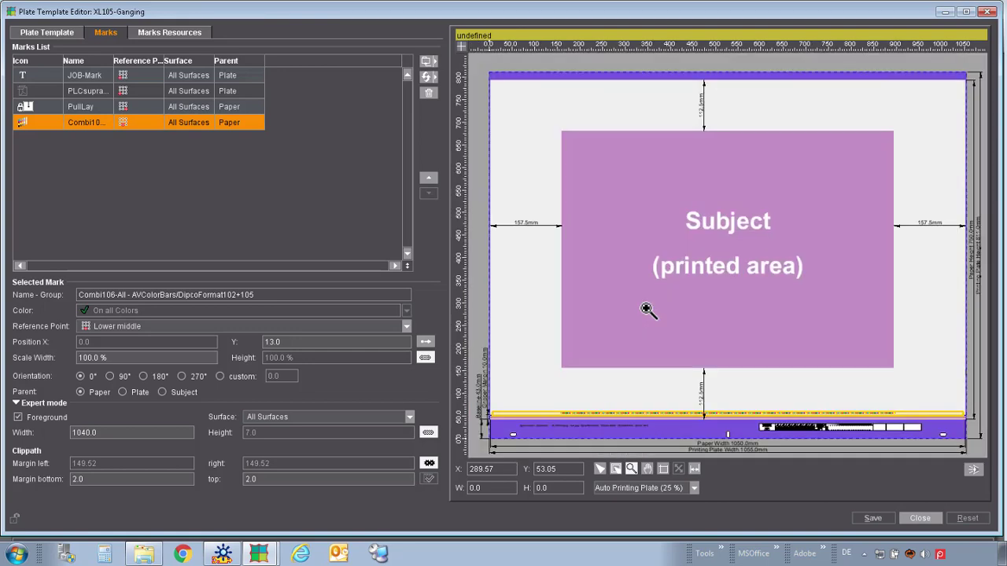
pyautogui.click(928, 518)
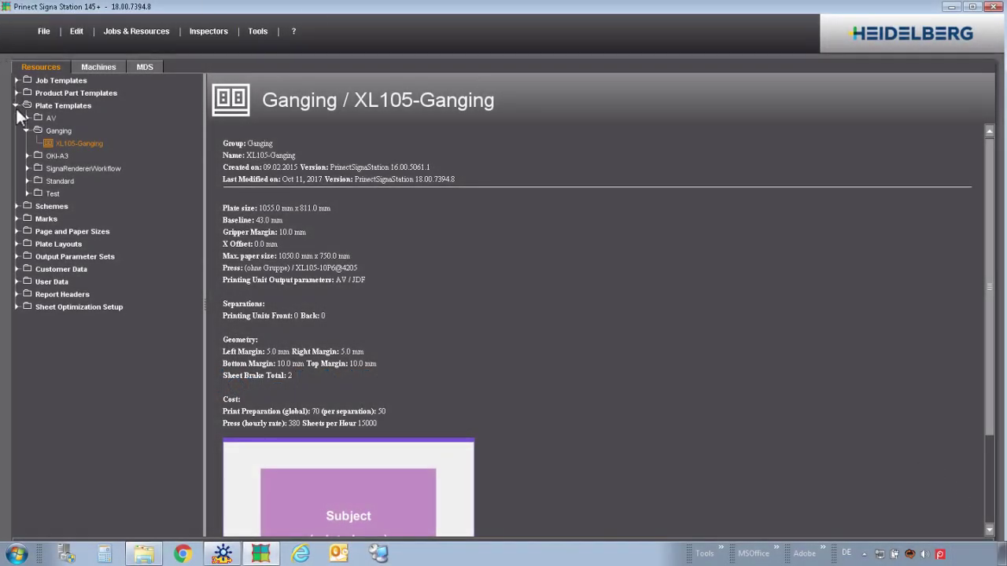
# Locate the CockpitGanging2-240 job template in the Ganging job templates folder.
pyautogui.click(17, 105)
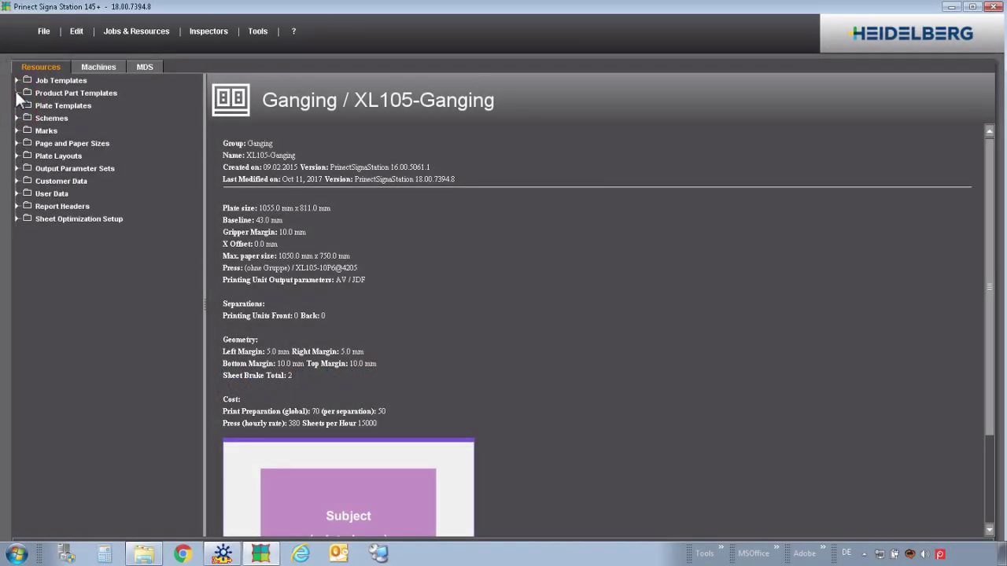
pyautogui.click(16, 80)
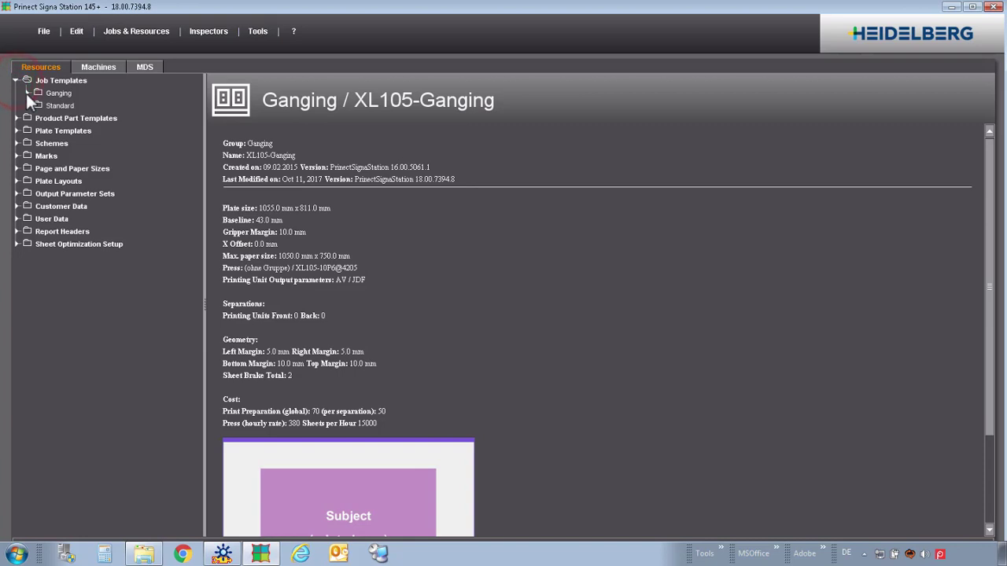
pyautogui.click(26, 93)
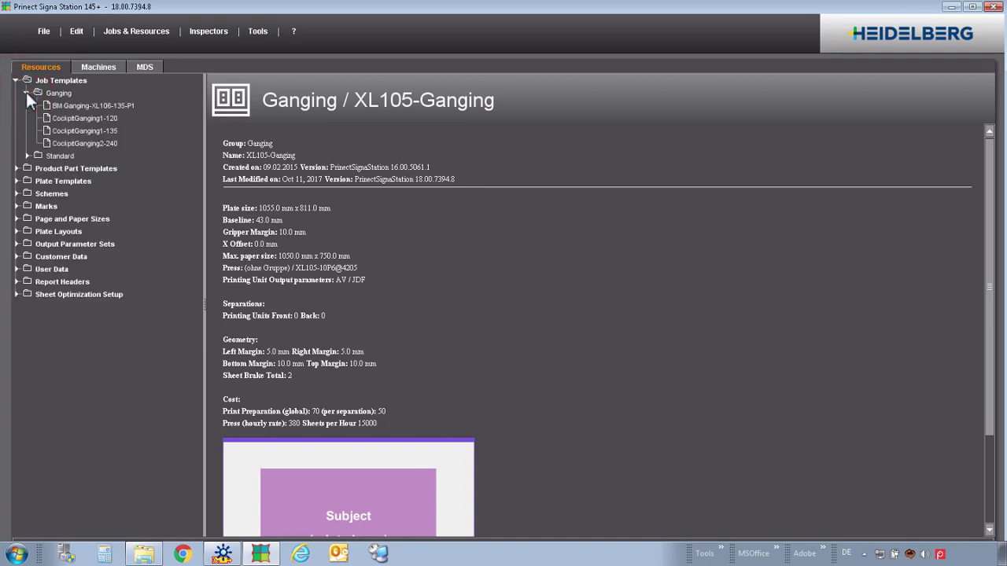
pyautogui.click(105, 144)
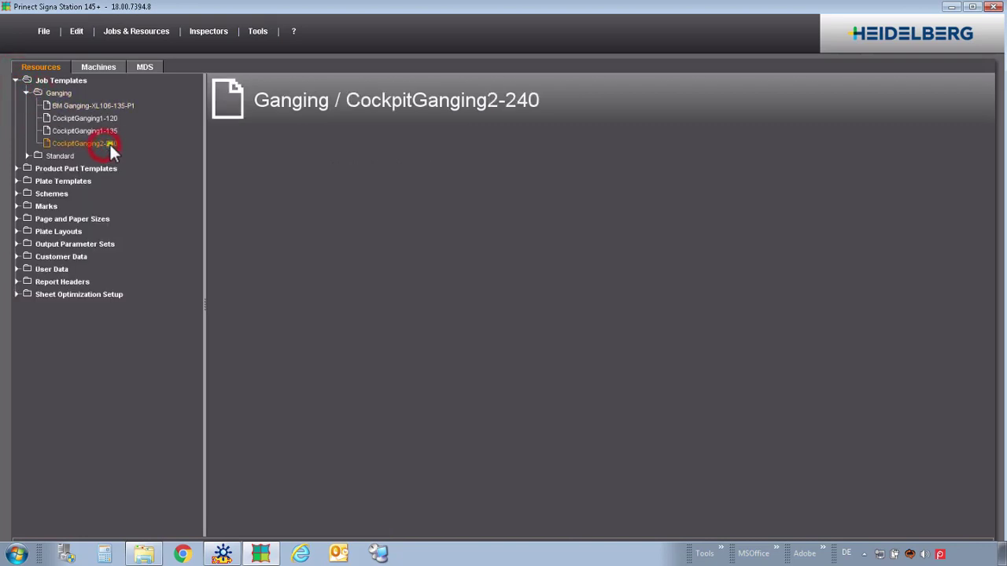
pyautogui.rightClick(109, 144)
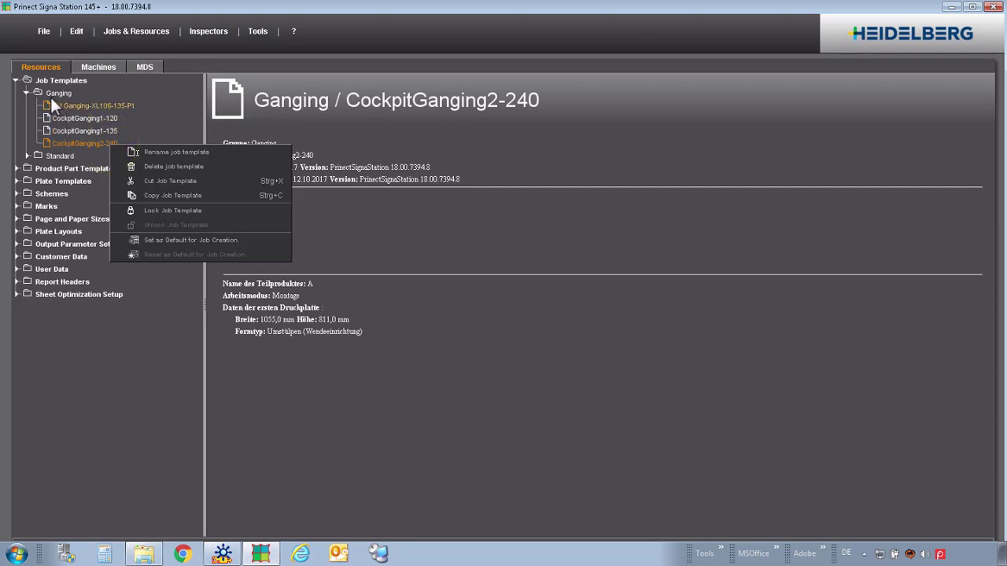
# Create a new job from the CockpitGanging2-240 job template via the welcome screen.
pyautogui.click(122, 29)
pyautogui.click(123, 52)
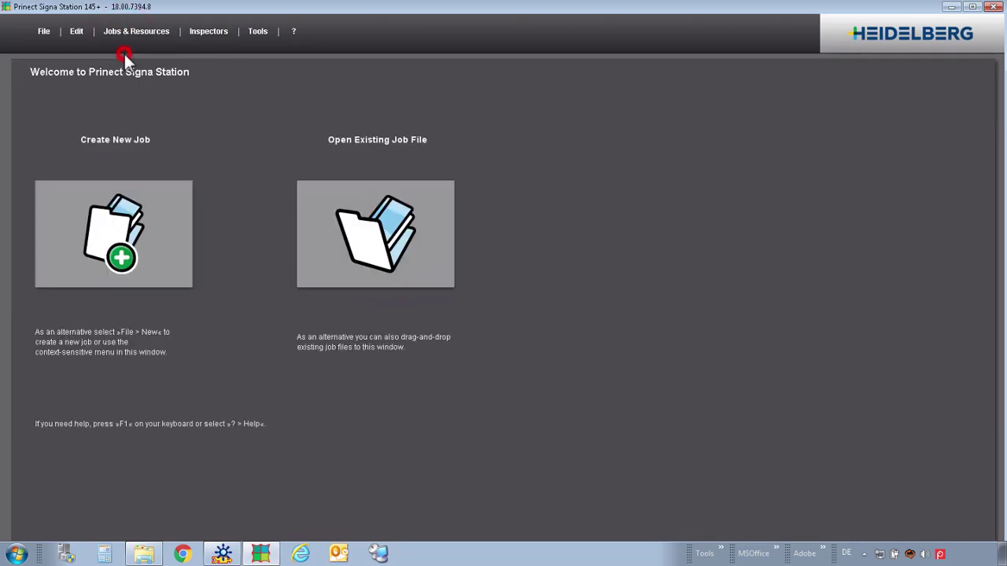
pyautogui.click(108, 196)
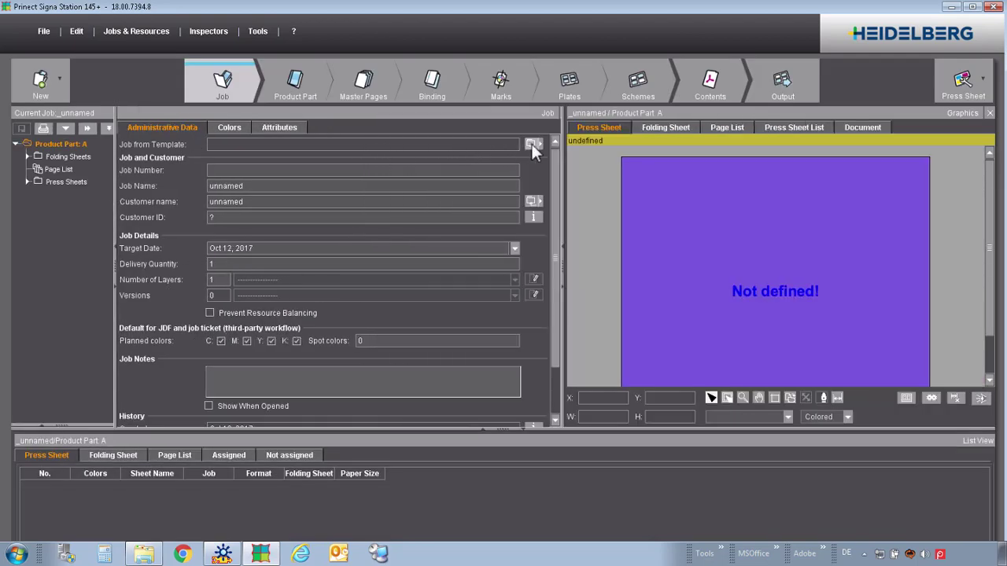
pyautogui.click(532, 144)
pyautogui.click(137, 97)
pyautogui.click(174, 166)
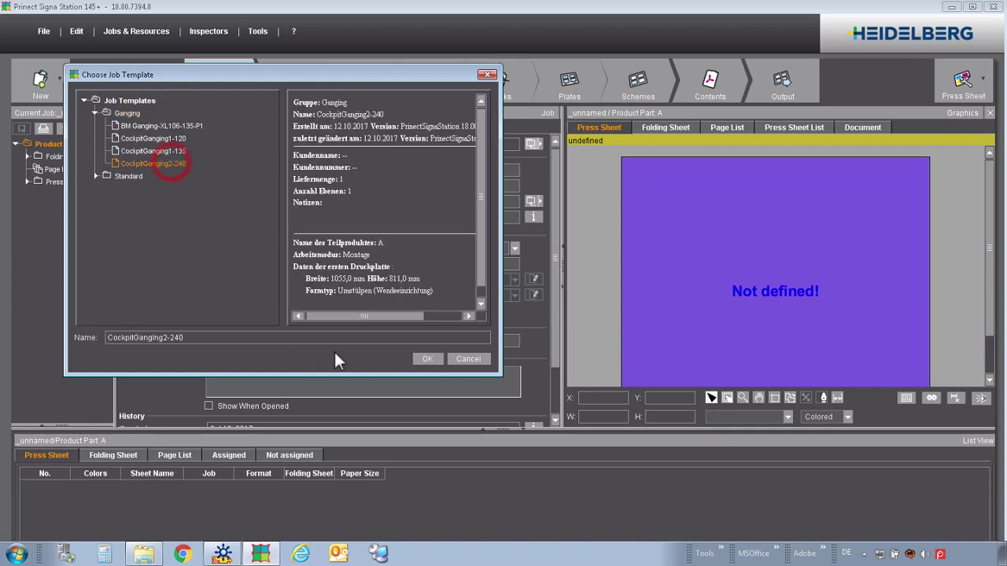
pyautogui.click(438, 358)
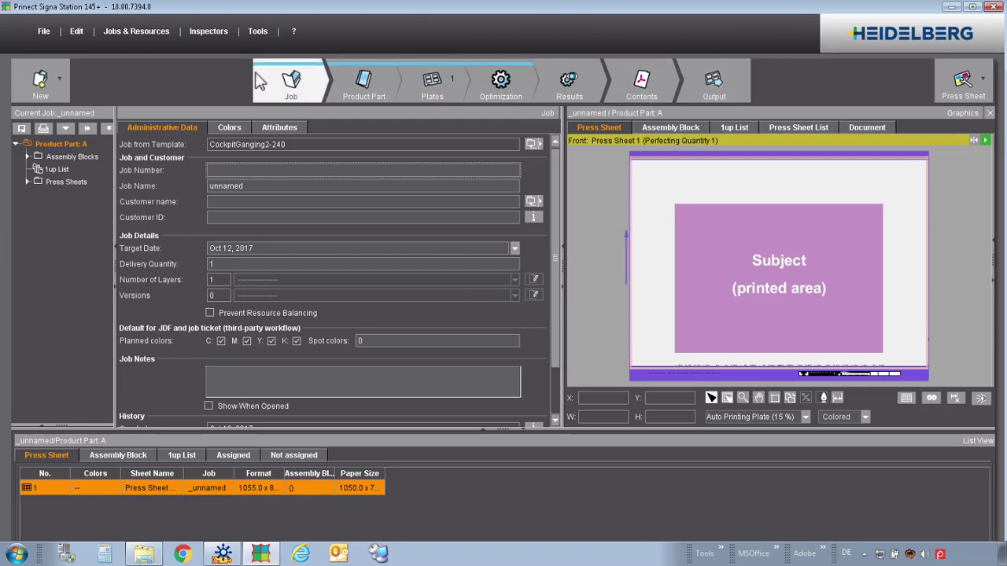
# Check the Product Part settings, then view the XL105-Ganging plate template with GangP2-240 paper.
pyautogui.click(66, 129)
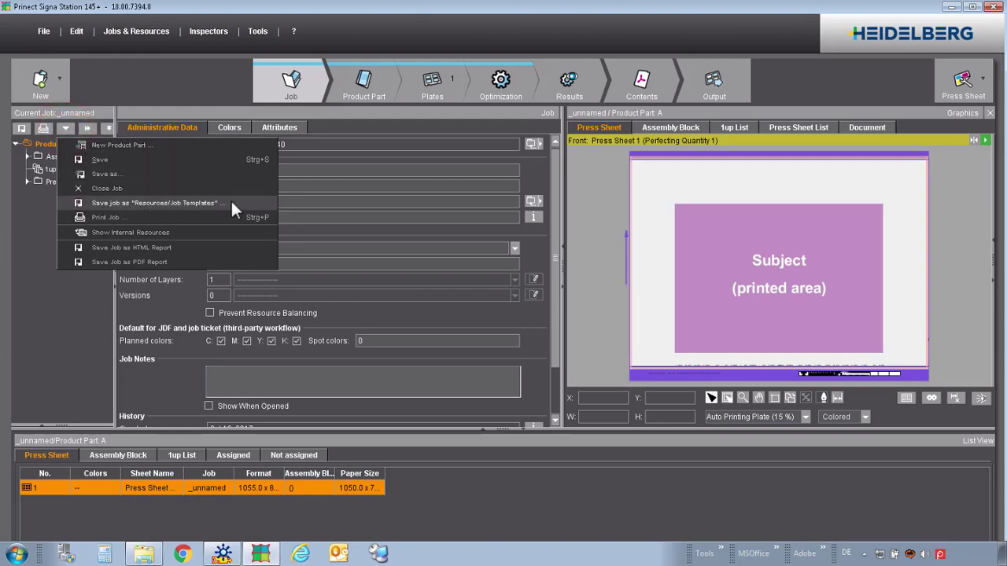
pyautogui.click(213, 89)
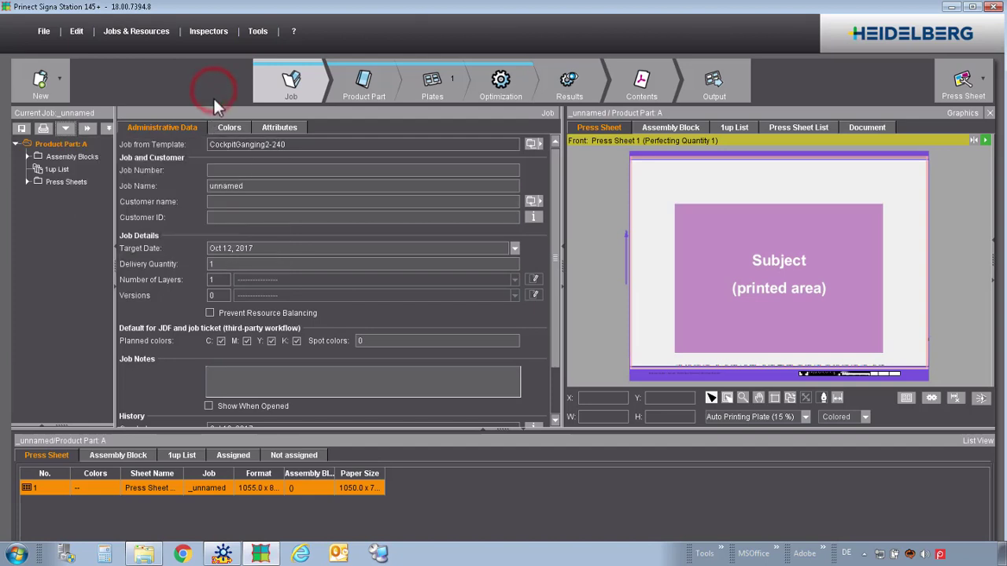
pyautogui.click(362, 81)
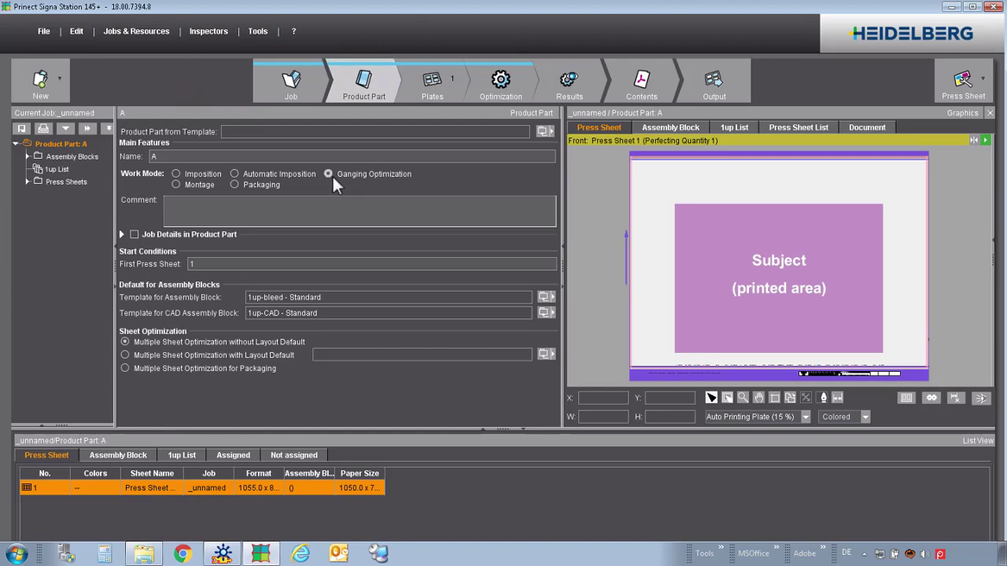
pyautogui.click(435, 83)
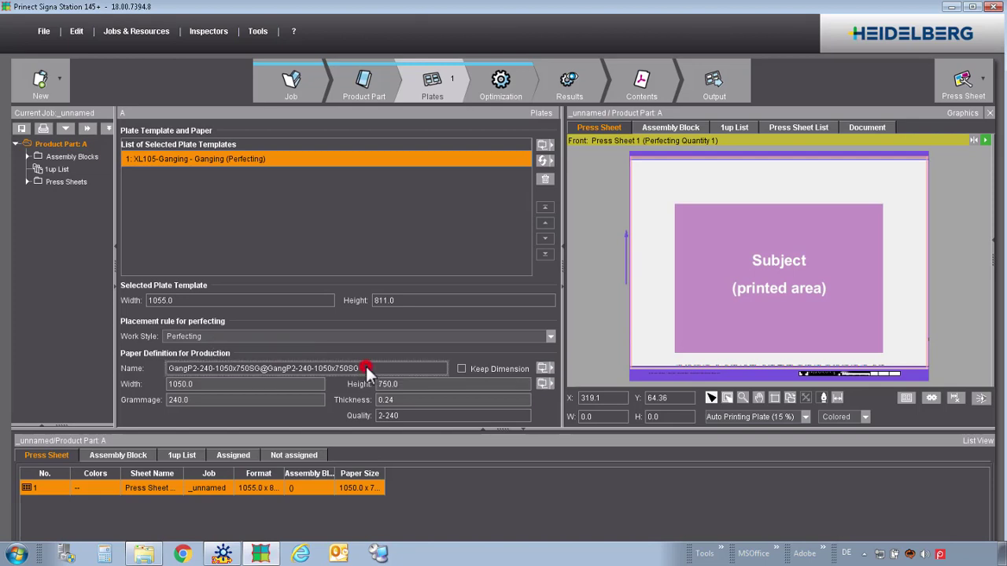
pyautogui.click(543, 368)
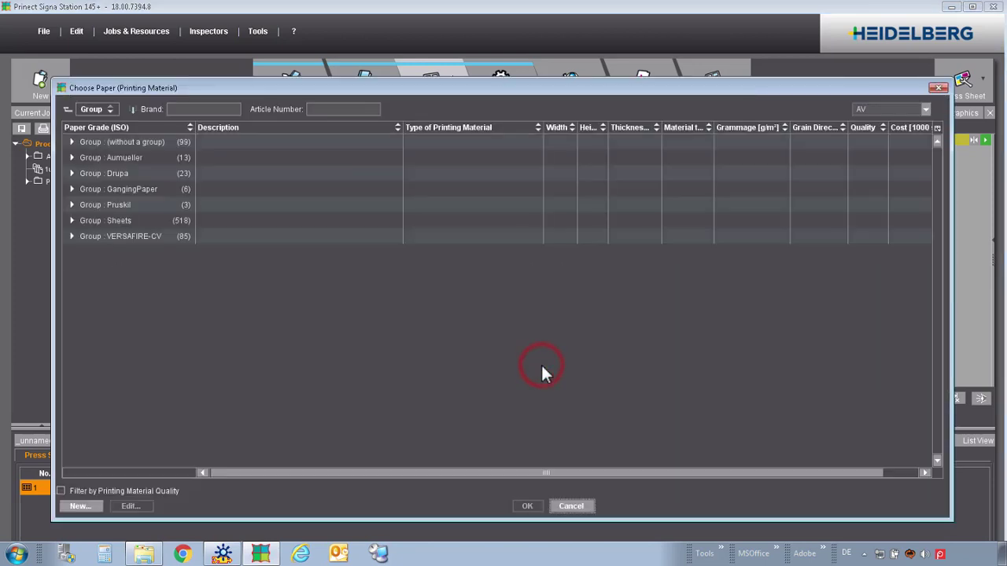
pyautogui.click(71, 187)
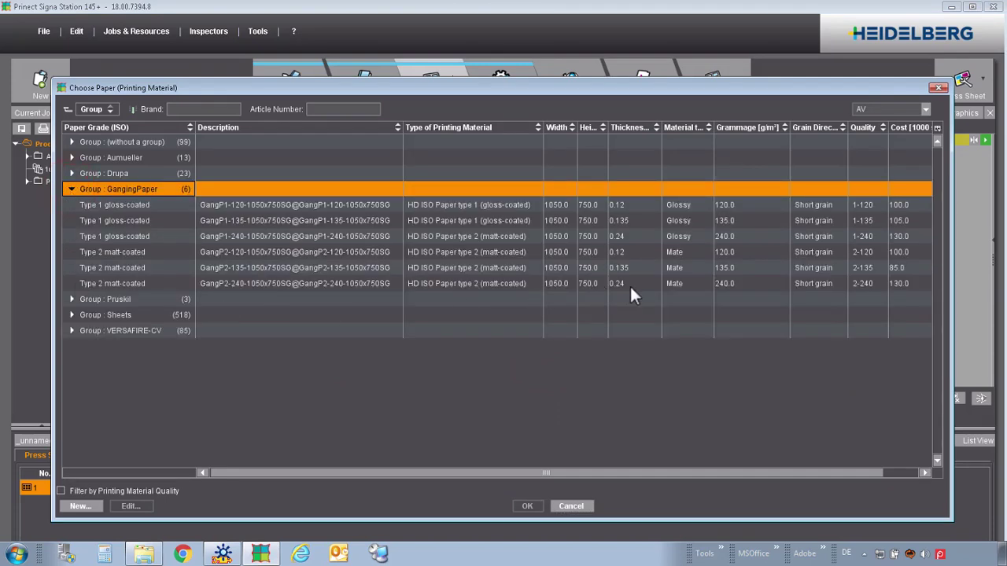
pyautogui.click(869, 283)
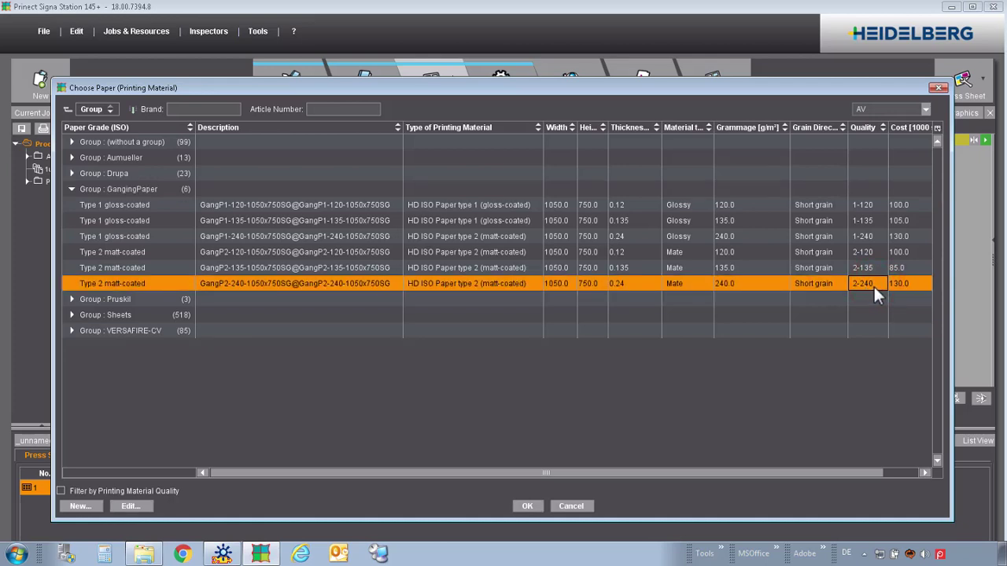
pyautogui.click(584, 504)
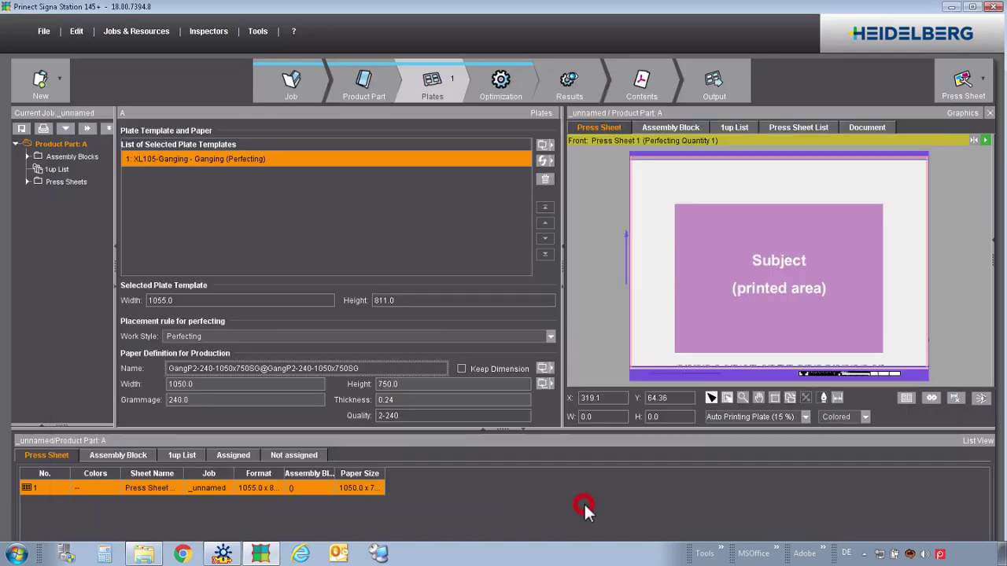
pyautogui.click(291, 82)
pyautogui.click(285, 144)
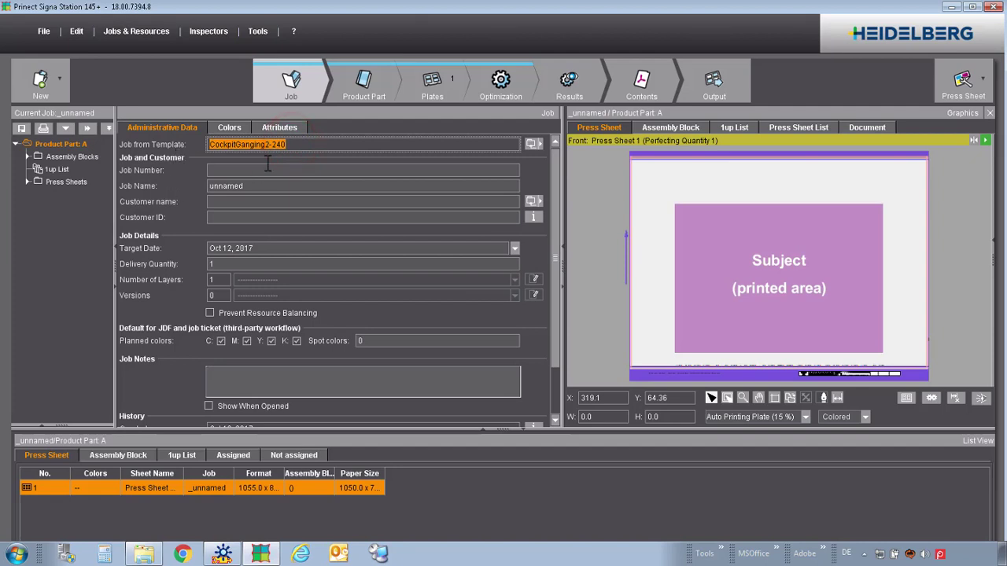
pyautogui.moveTo(265, 143); pyautogui.dragTo(291, 145)
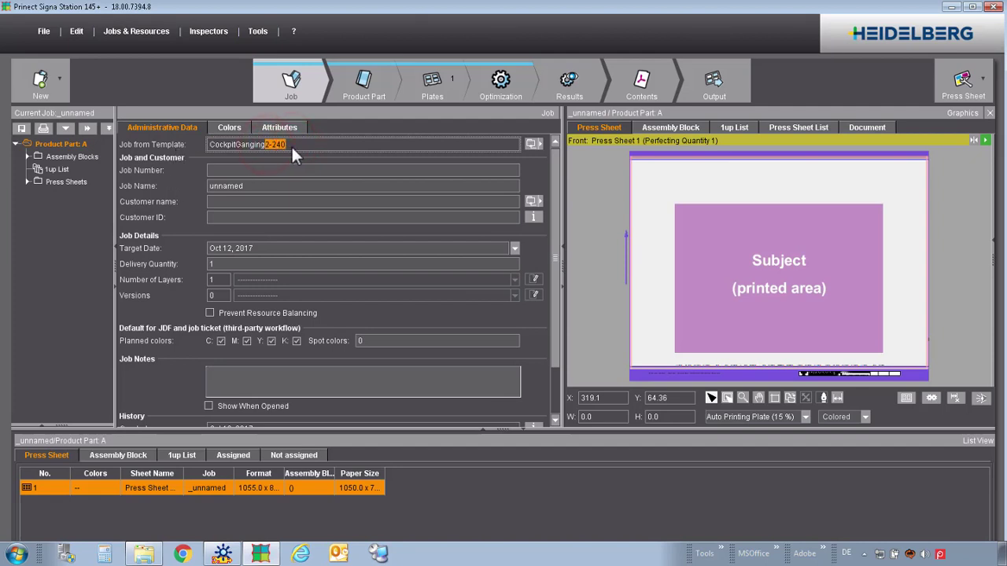
pyautogui.click(433, 83)
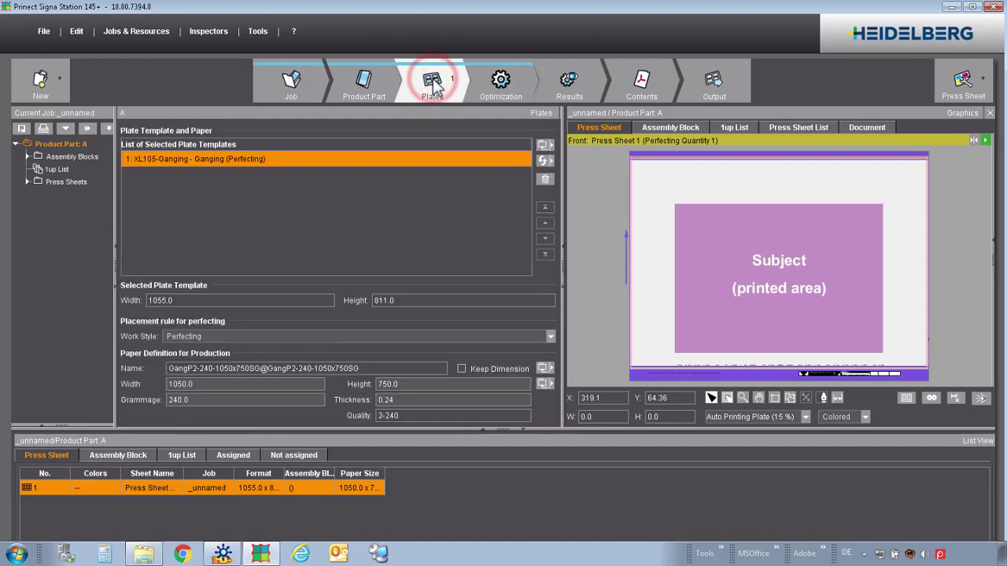
# Open the advanced optimization settings and keep 8.0 side margins, 15.0 top/bottom margins, sheet brake total 2.
pyautogui.click(502, 82)
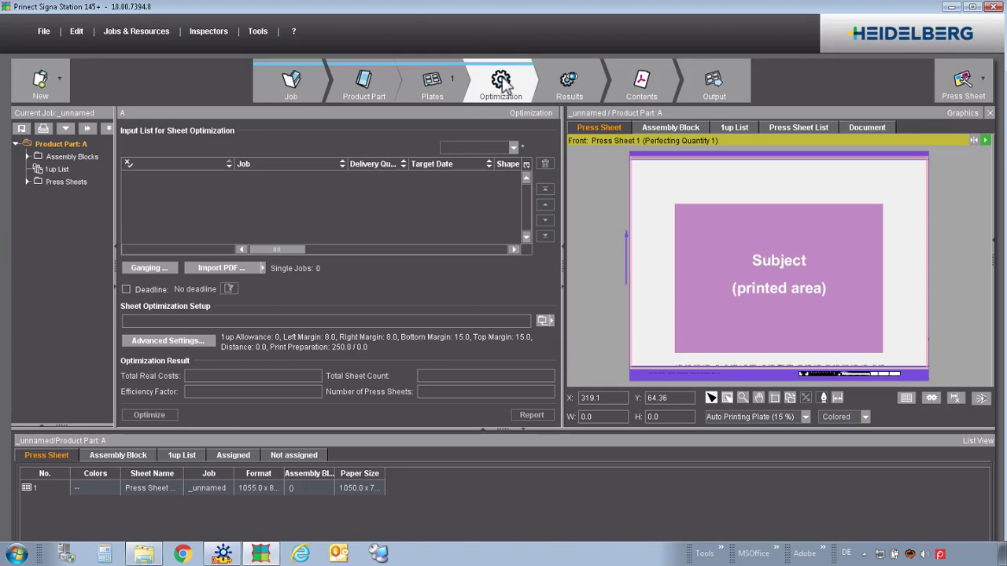
pyautogui.click(182, 342)
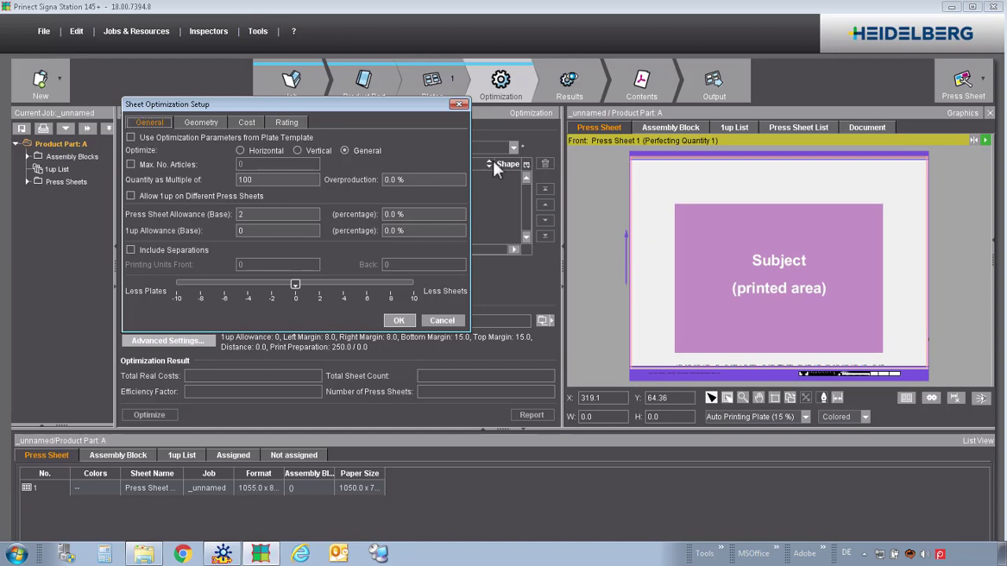
pyautogui.click(201, 123)
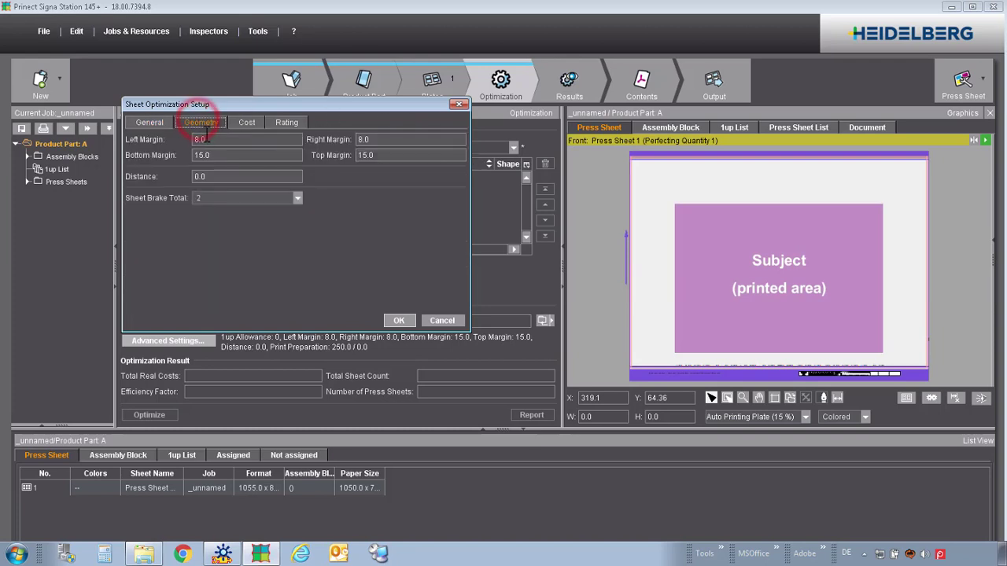
pyautogui.doubleClick(214, 140)
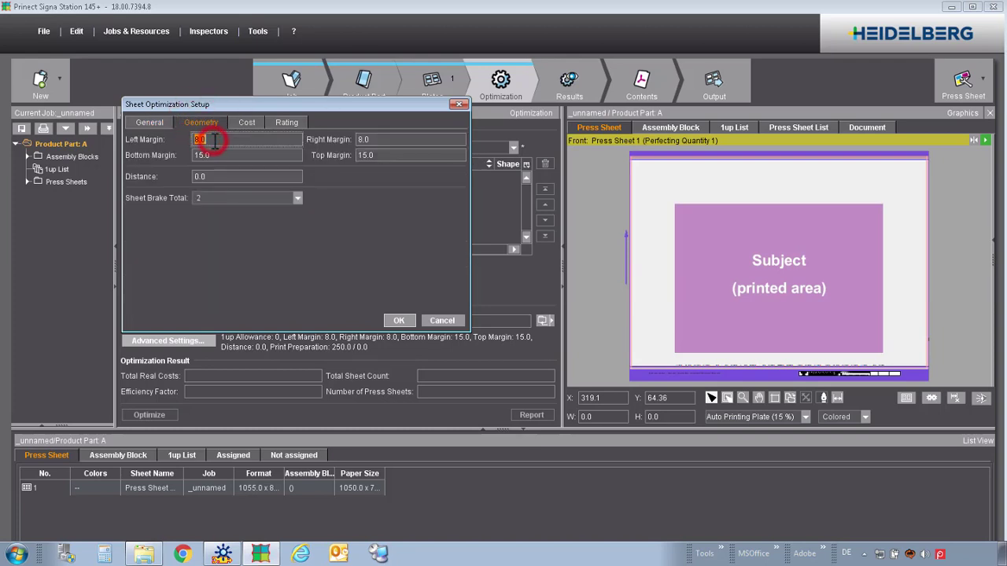
pyautogui.doubleClick(402, 139)
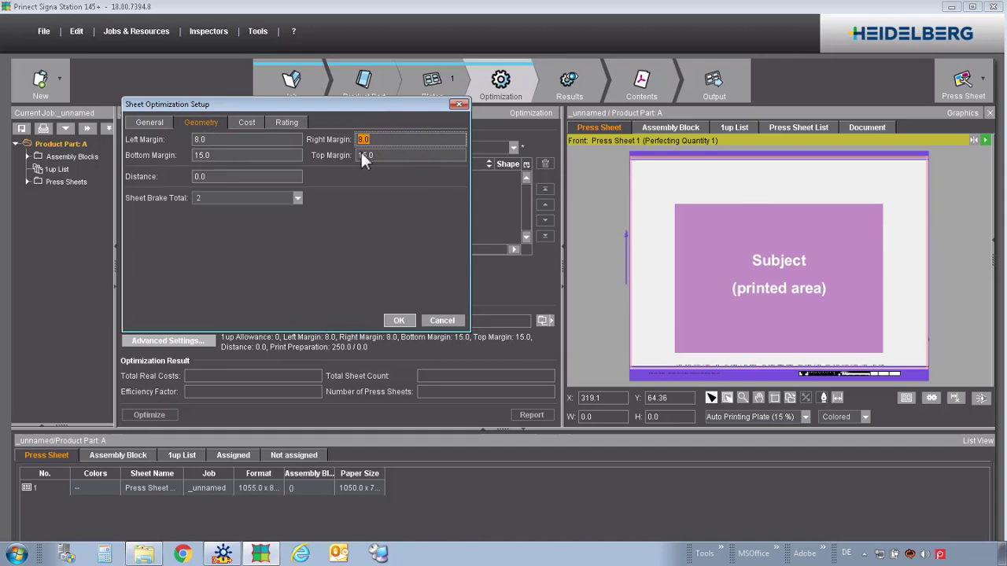
pyautogui.click(297, 198)
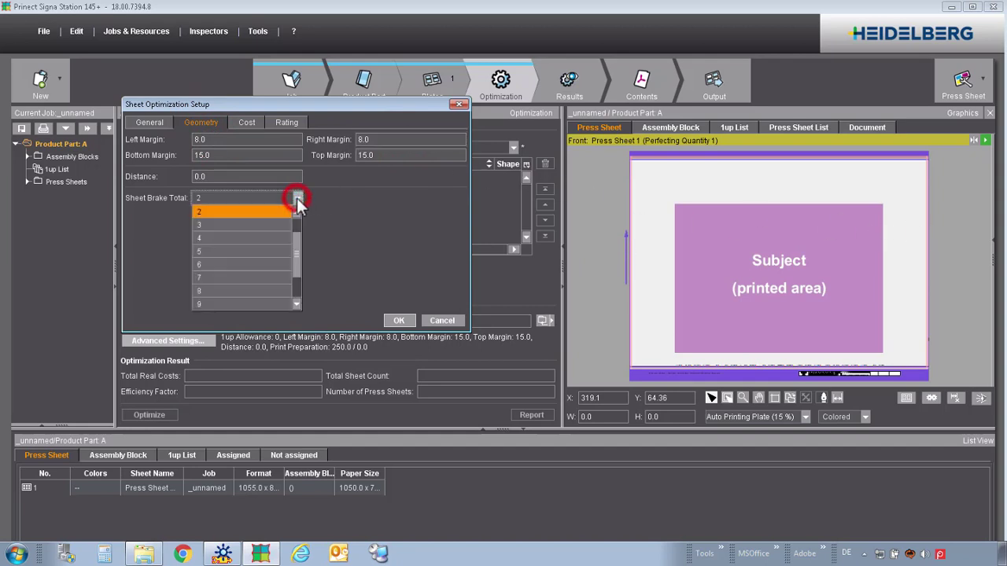
pyautogui.click(211, 213)
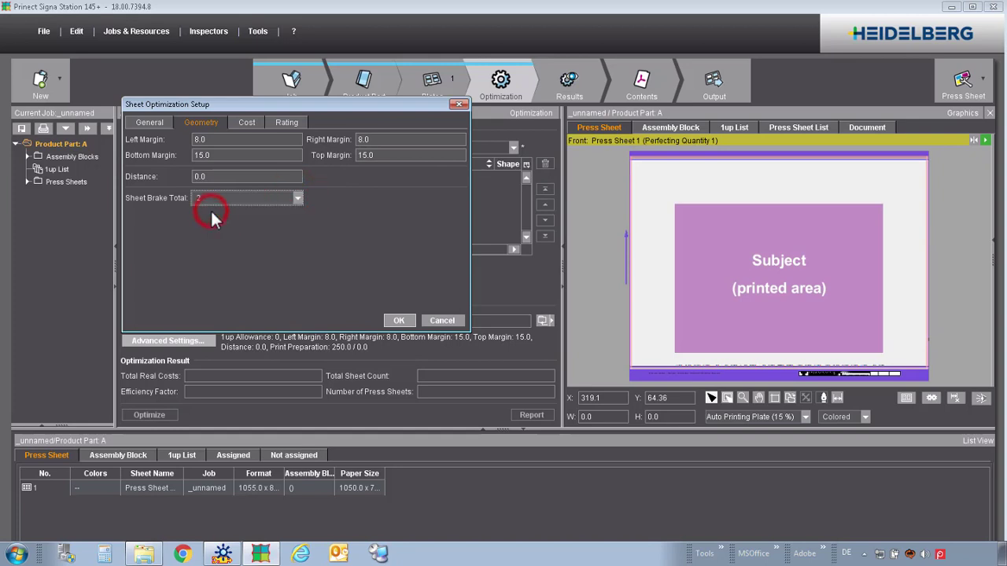
pyautogui.click(214, 139)
pyautogui.click(387, 142)
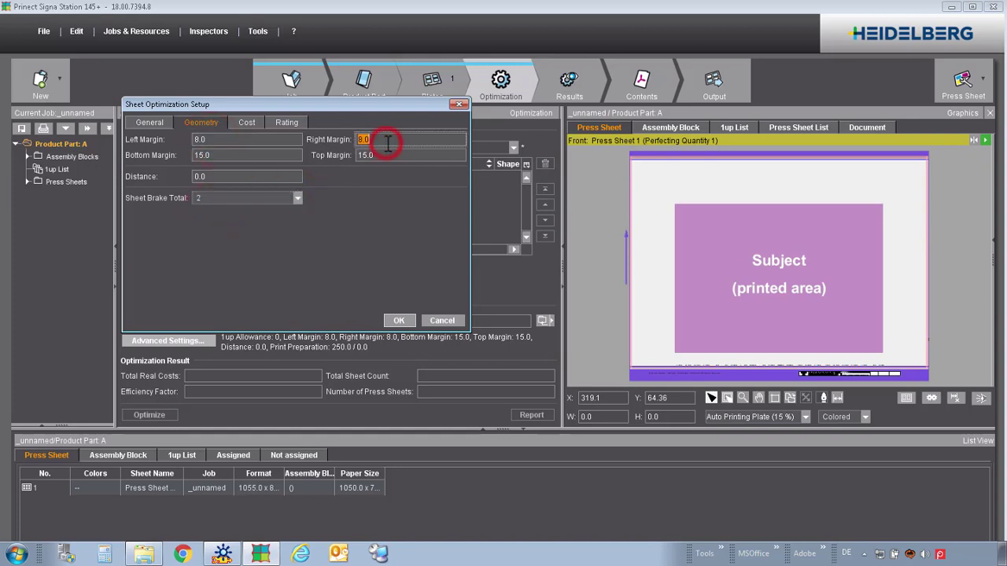
pyautogui.click(224, 155)
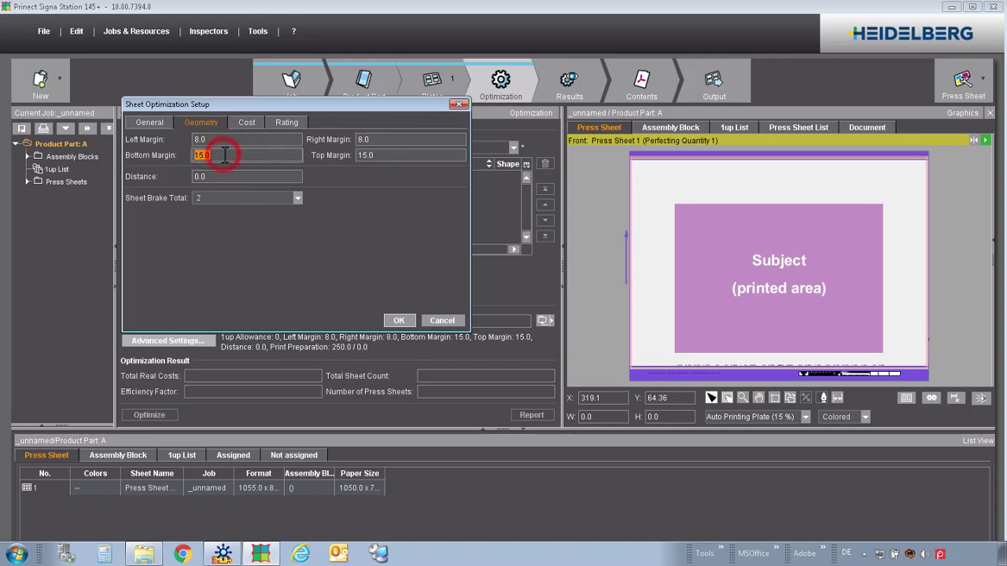
pyautogui.click(386, 155)
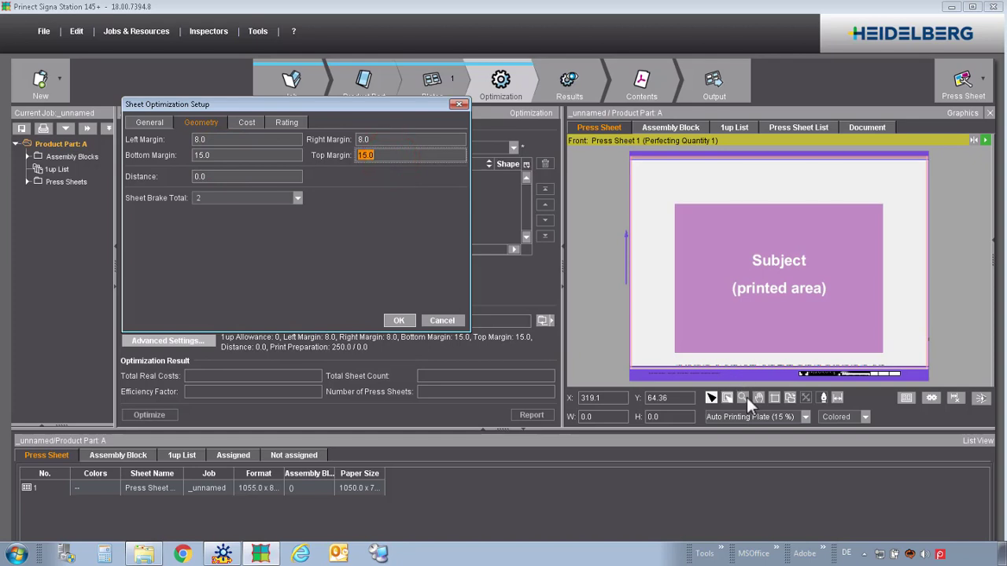
pyautogui.click(738, 354)
# Review the cost per 1000 sheets and rating thresholds, then accept the optimization settings.
pyautogui.click(247, 120)
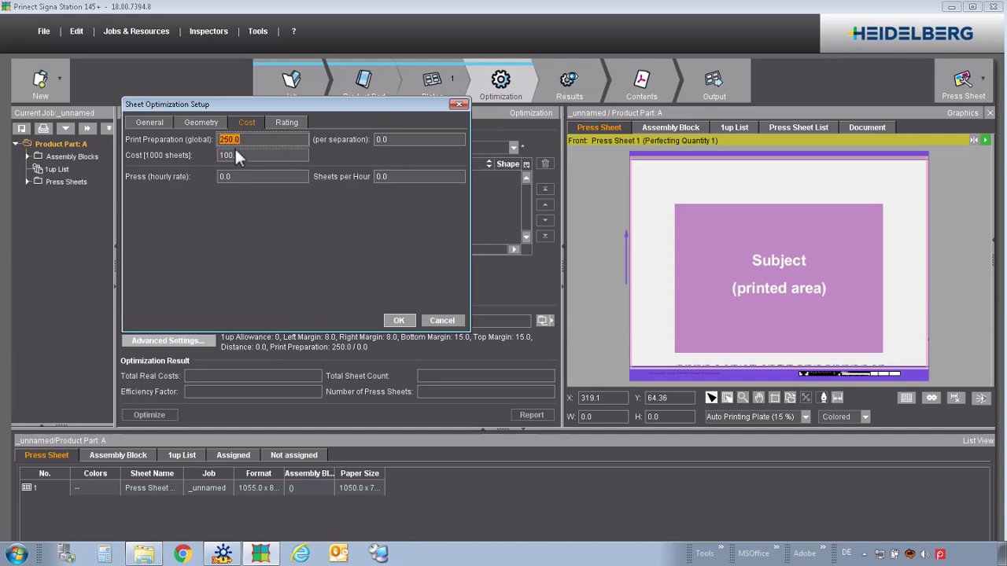
pyautogui.click(242, 154)
pyautogui.click(292, 118)
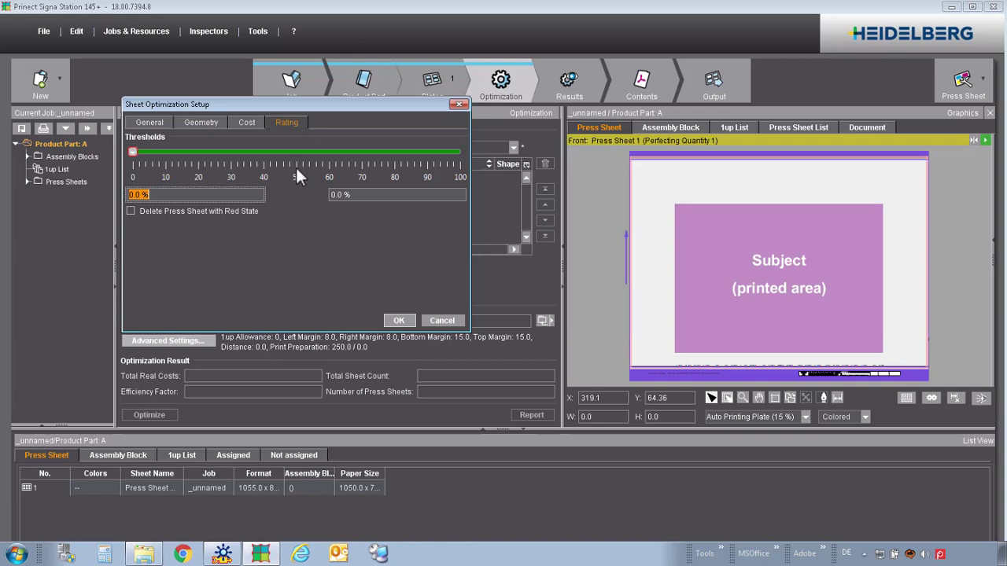
pyautogui.click(401, 320)
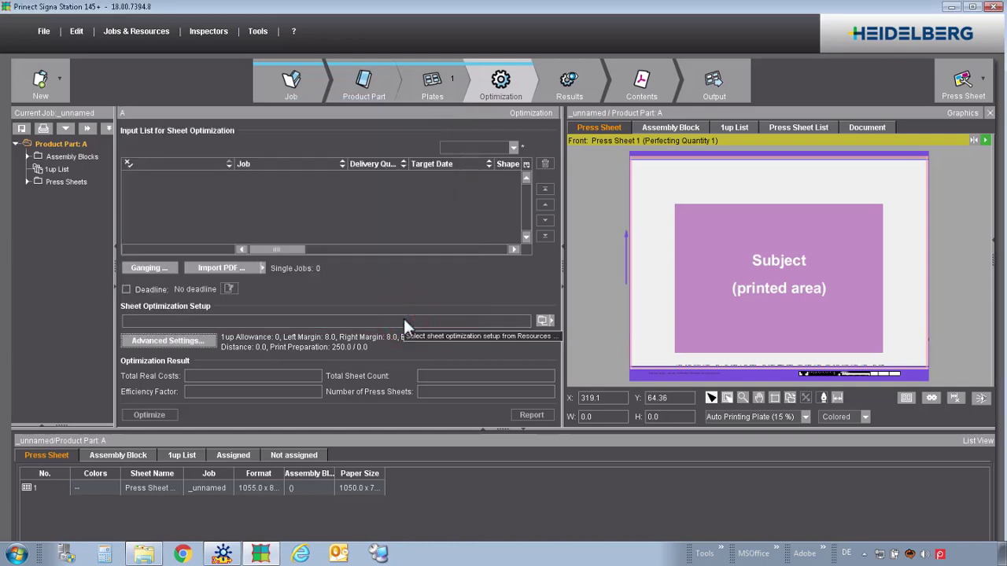
pyautogui.click(66, 128)
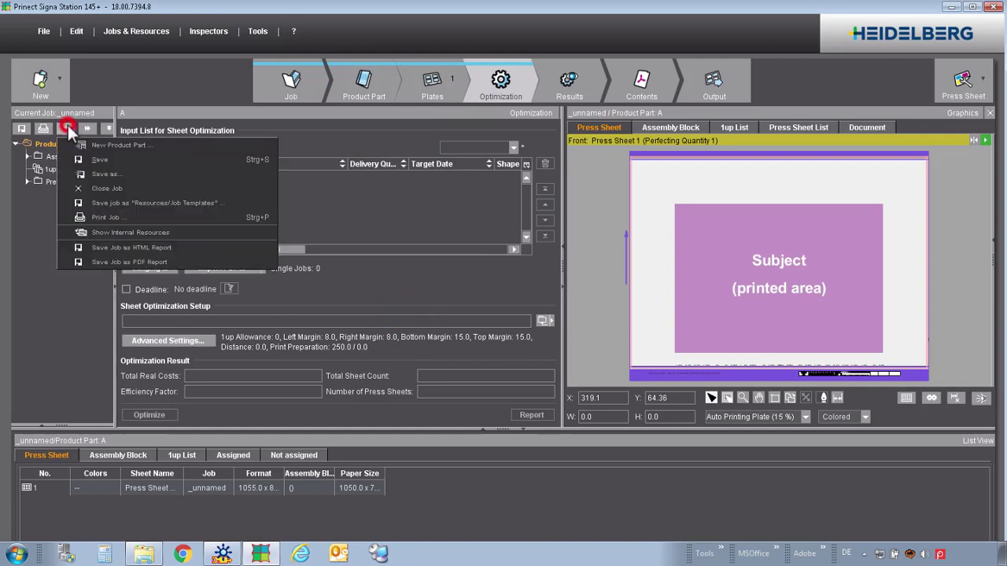
pyautogui.click(170, 212)
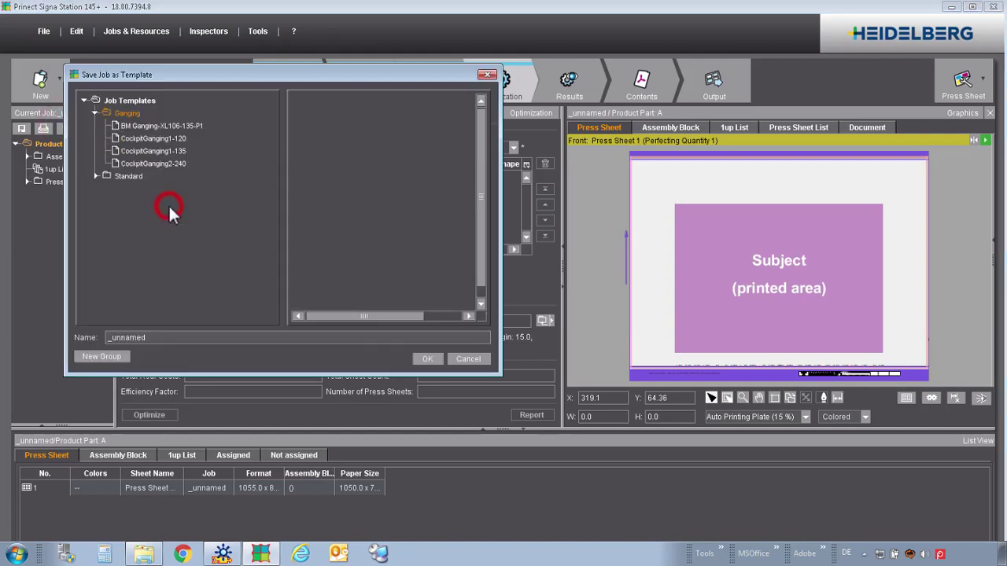
pyautogui.click(166, 162)
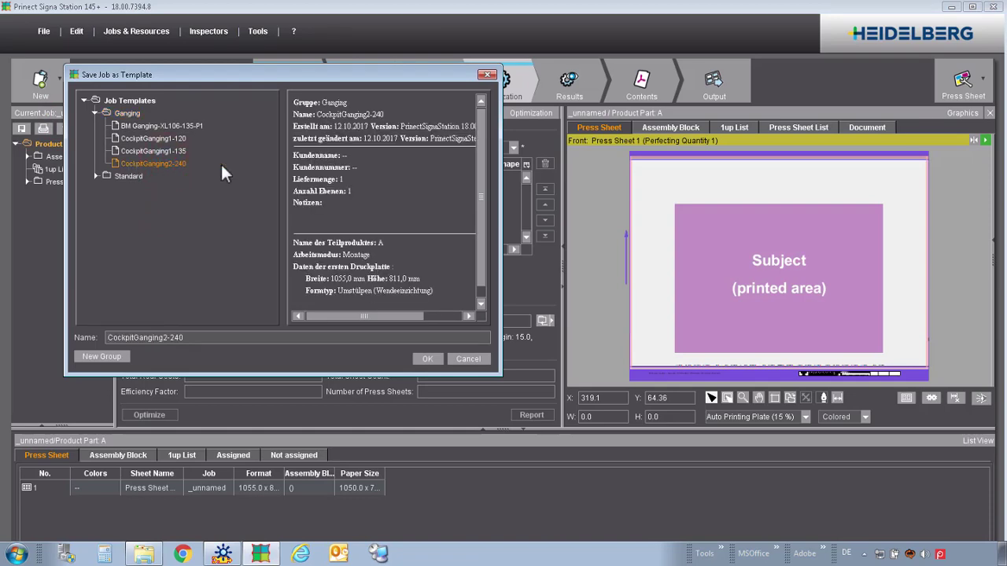
pyautogui.moveTo(297, 77); pyautogui.dragTo(649, 224)
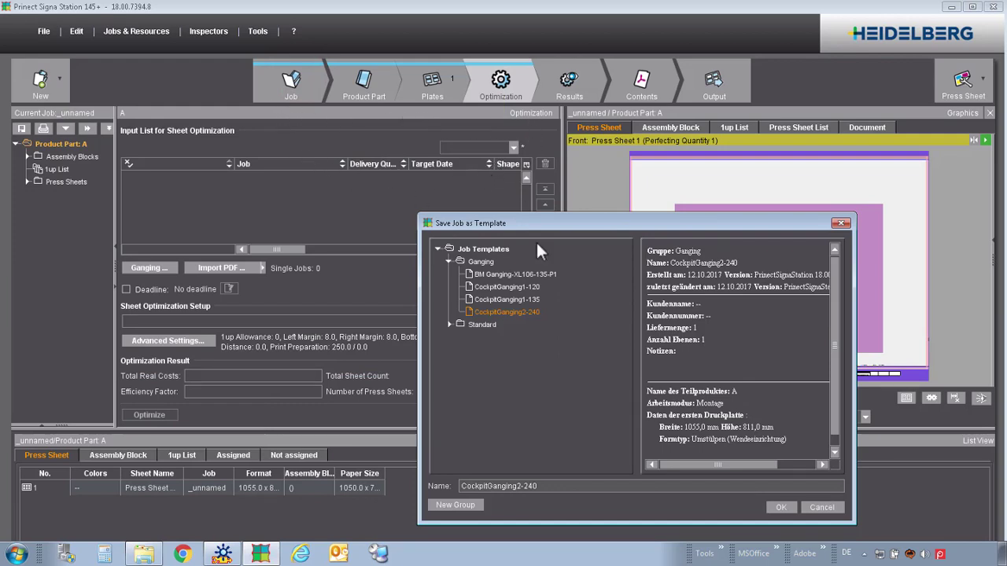
pyautogui.click(824, 507)
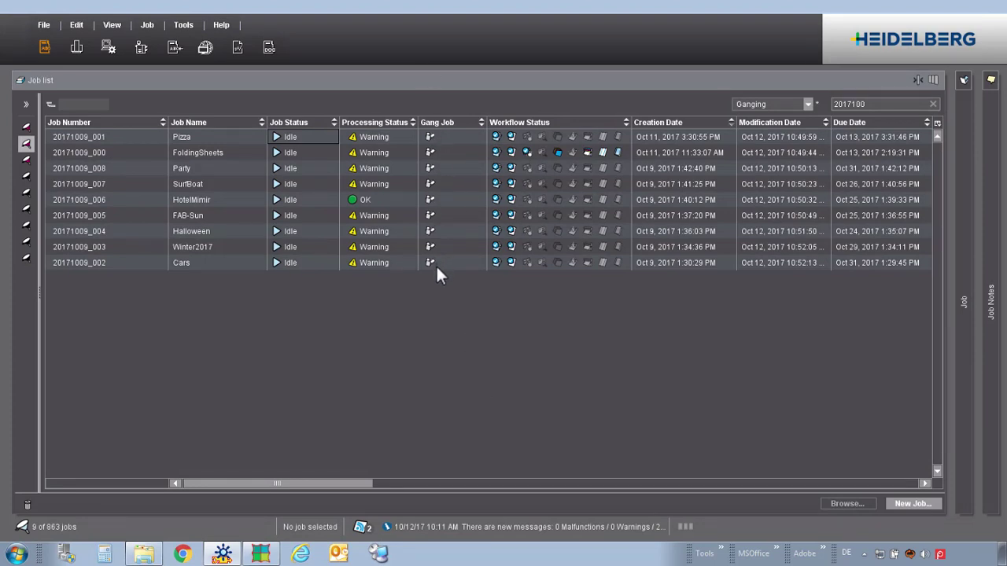
# In Manage Gang Pool, group jobs by printing material and review the nine 2-240 jobs, then close.
pyautogui.click(183, 25)
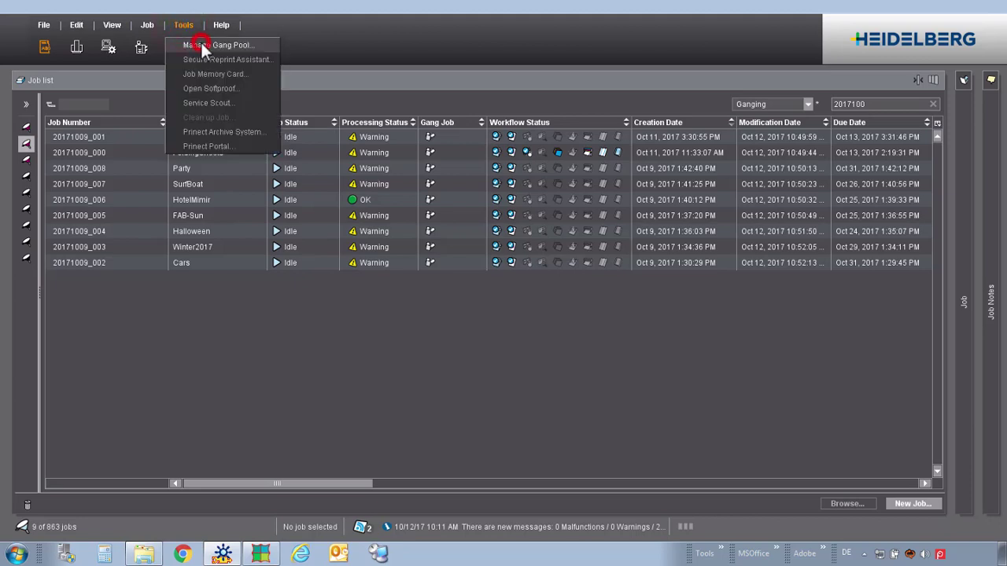
pyautogui.click(202, 45)
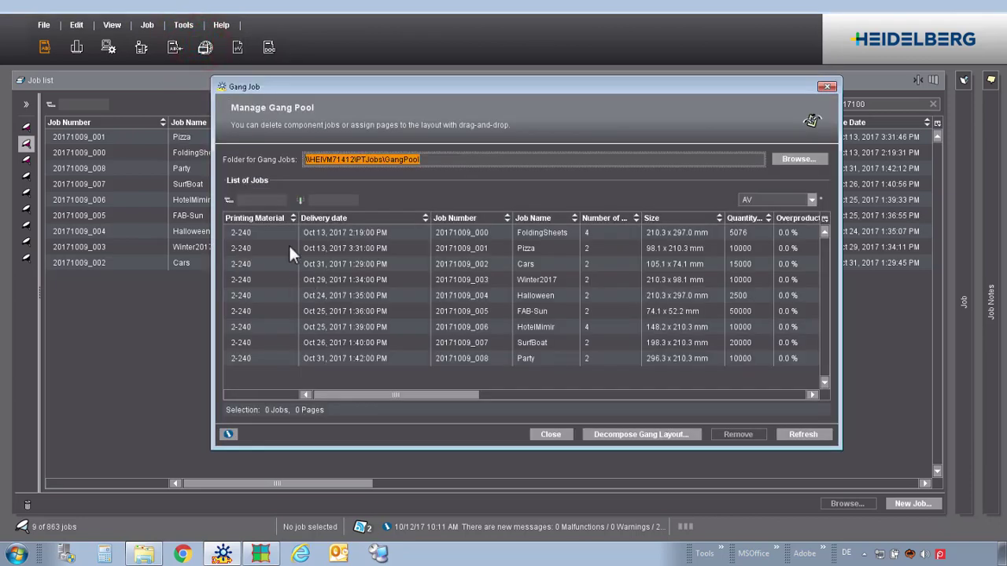
pyautogui.moveTo(266, 216); pyautogui.dragTo(270, 198)
pyautogui.doubleClick(355, 216)
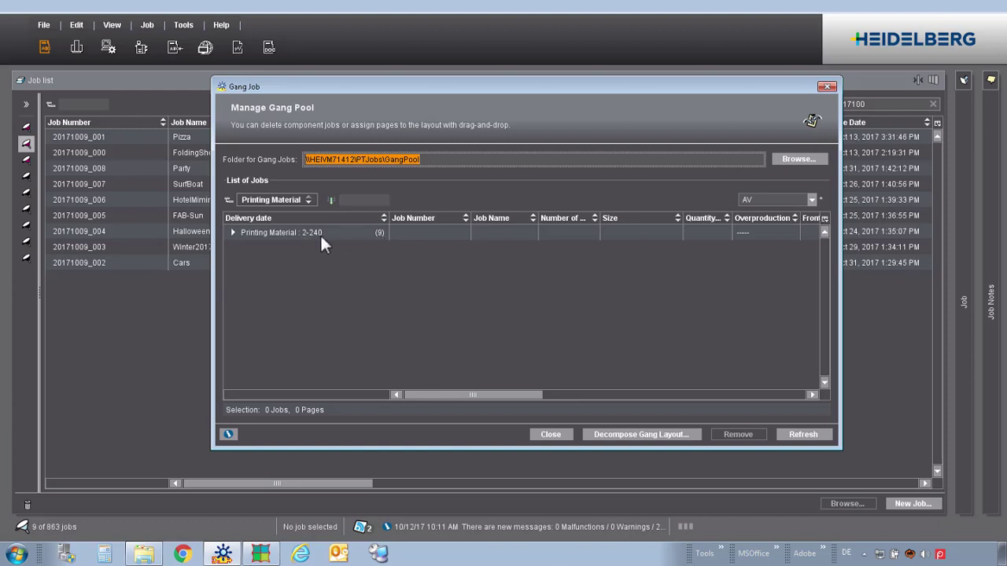
pyautogui.click(231, 230)
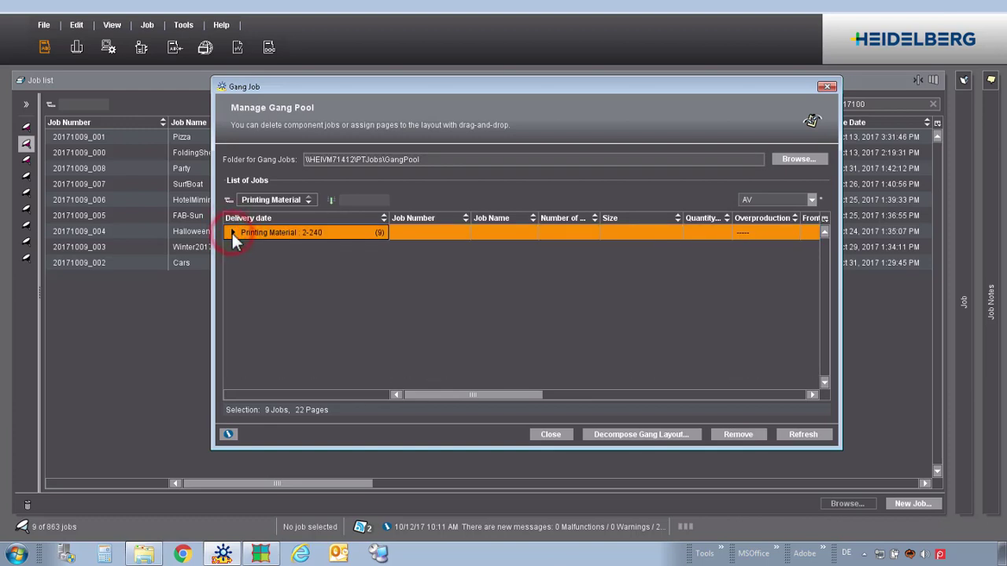
pyautogui.click(232, 233)
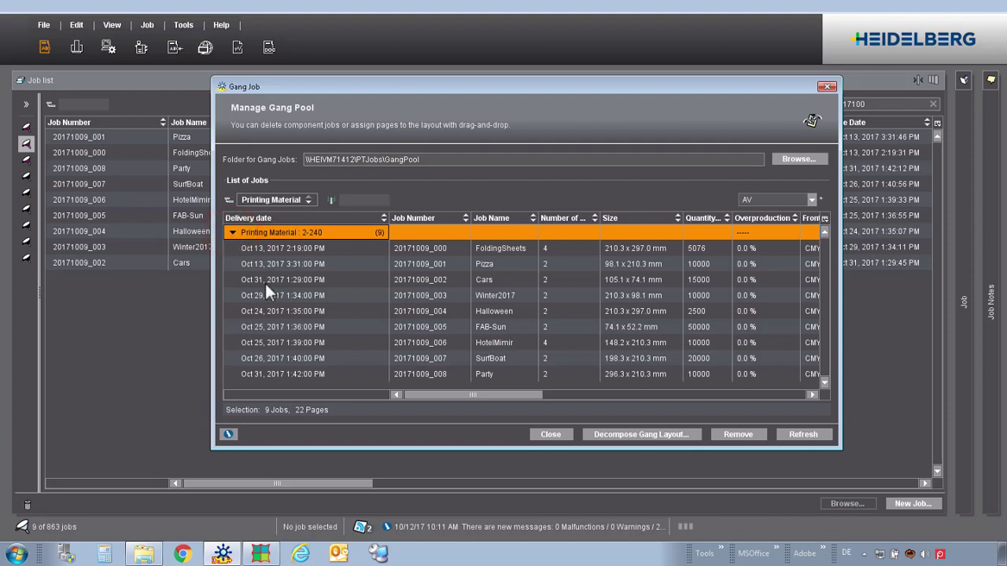
pyautogui.click(554, 434)
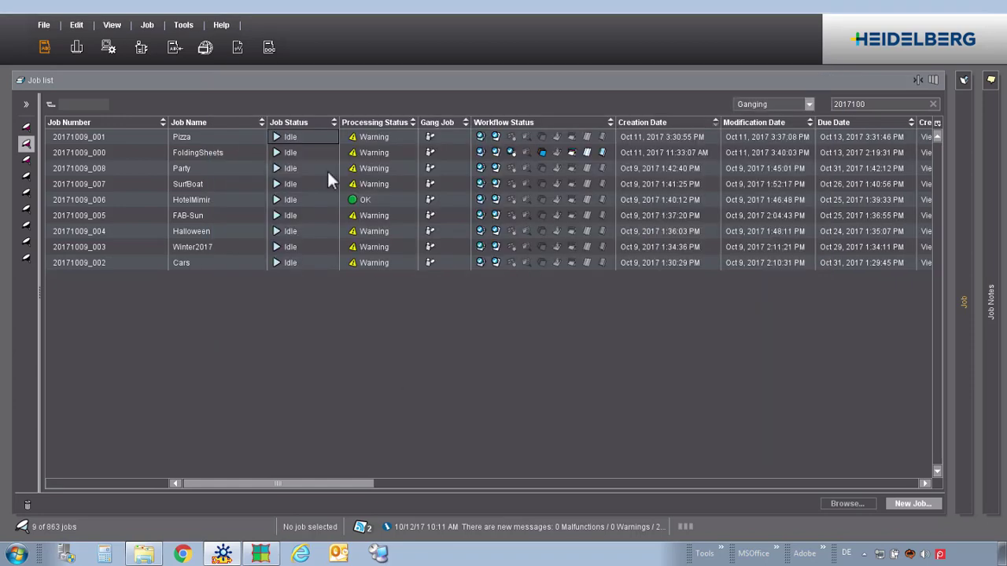
# Create a new Cockpit job numbered 2017100 named GangJob.
pyautogui.click(317, 133)
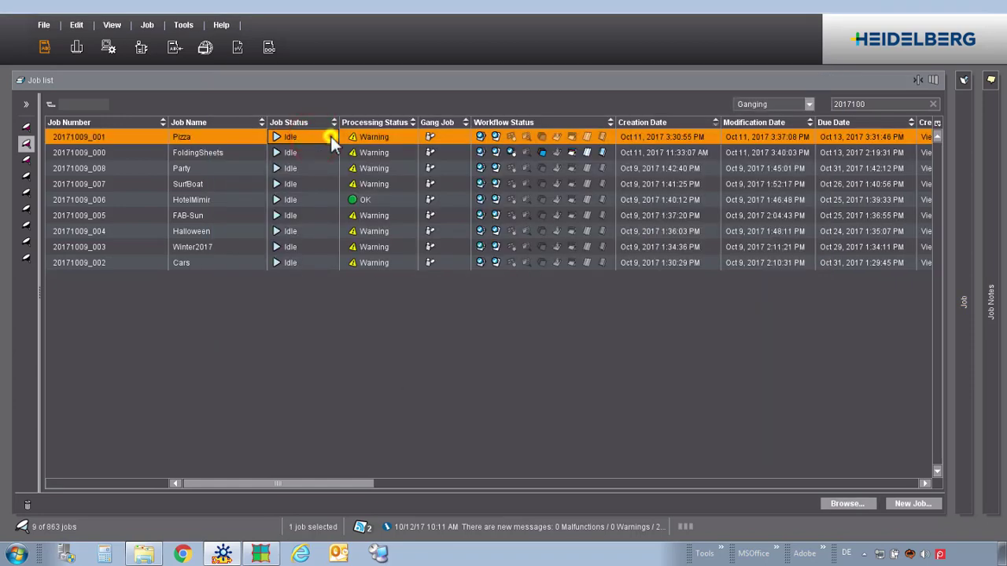
pyautogui.rightClick(331, 136)
pyautogui.click(371, 8)
pyautogui.click(546, 11)
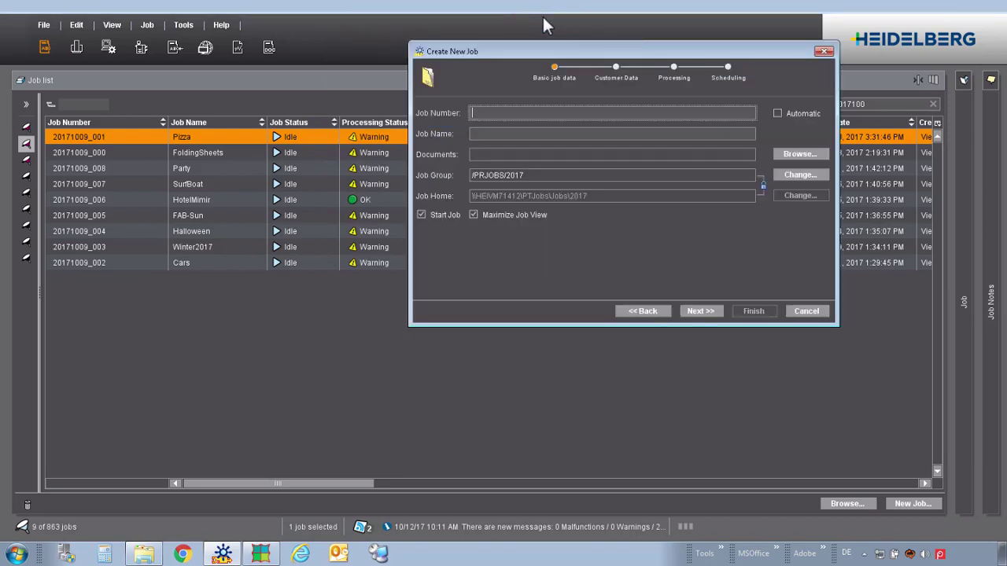
pyautogui.write('2017100')
pyautogui.click(576, 134)
pyautogui.write('GangJo')
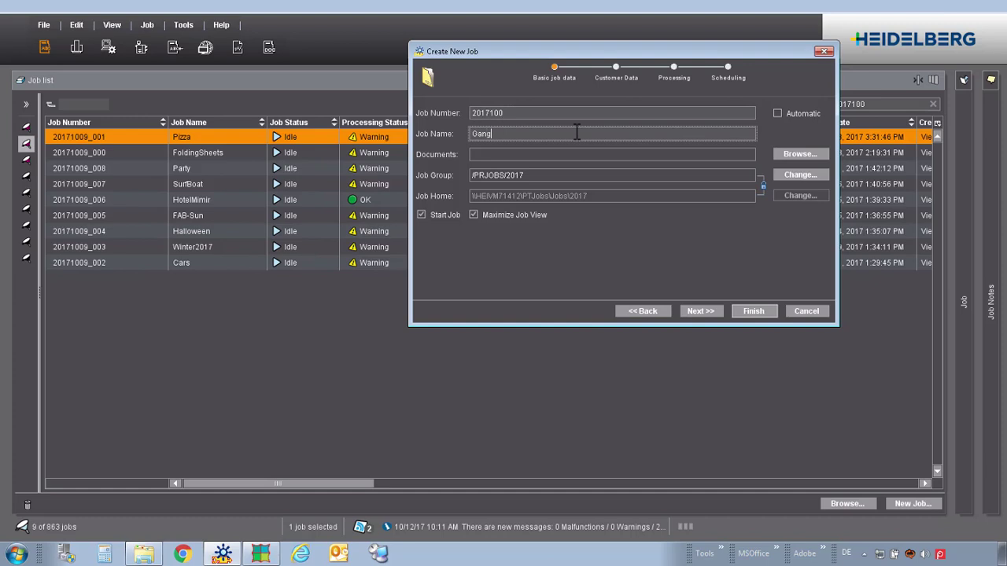
pyautogui.write('b')
pyautogui.click(753, 311)
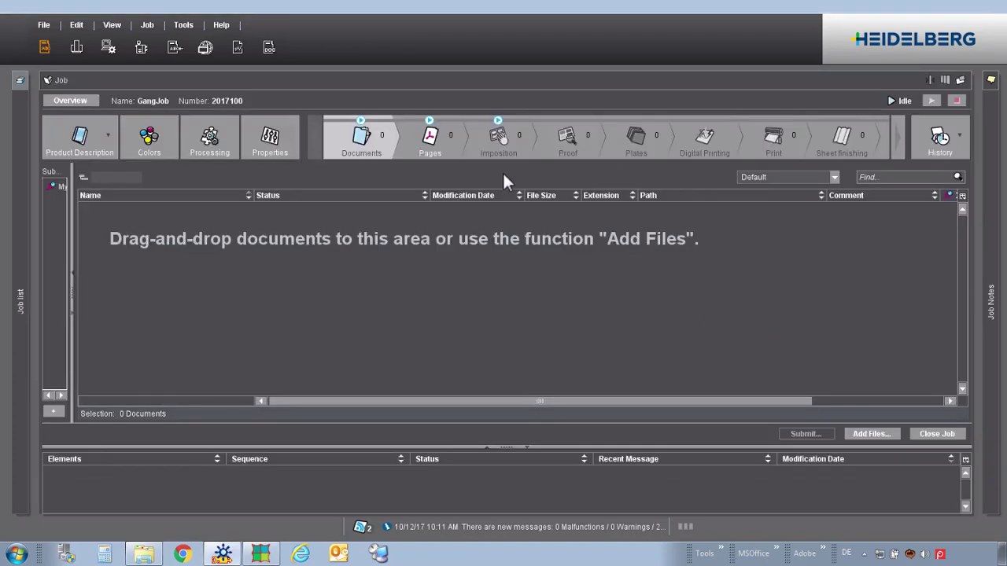
# Create a new imposition layout named Lay for GangJob.
pyautogui.click(499, 138)
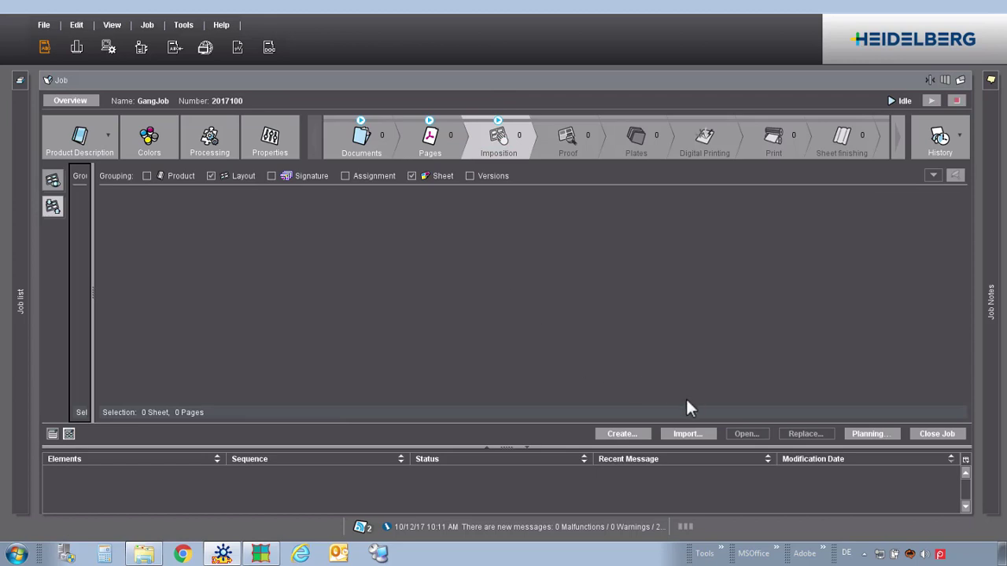
pyautogui.click(630, 433)
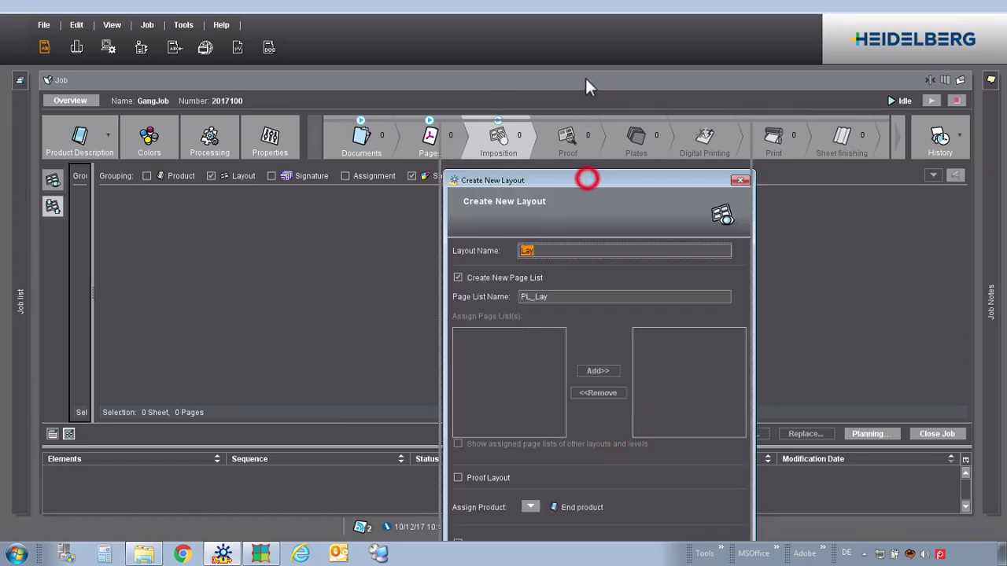
pyautogui.moveTo(587, 179); pyautogui.dragTo(584, 78)
pyautogui.click(673, 494)
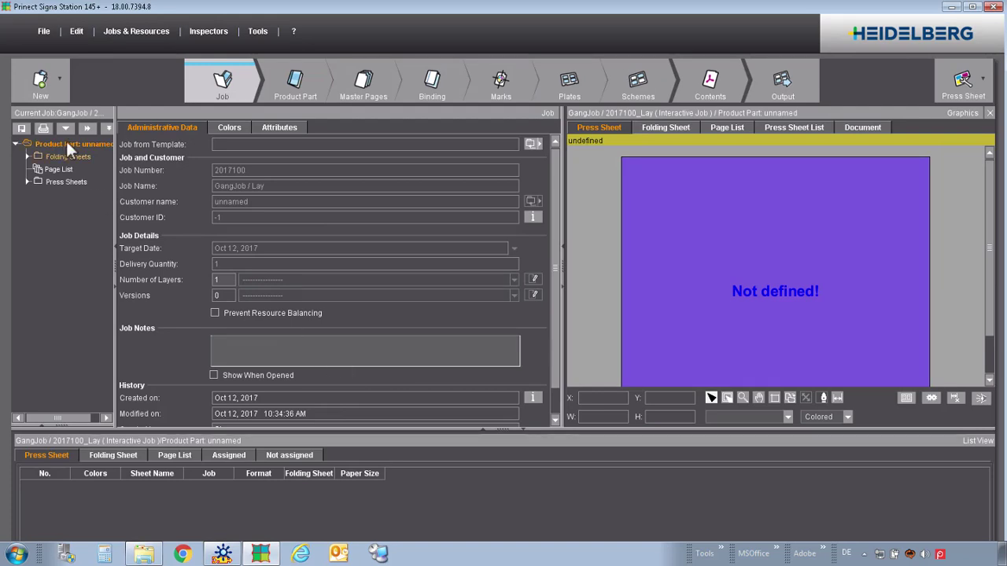
# Apply the CockpitGanging2-240 template to the Lay job, check its Plates settings, and go to Optimization.
pyautogui.click(533, 146)
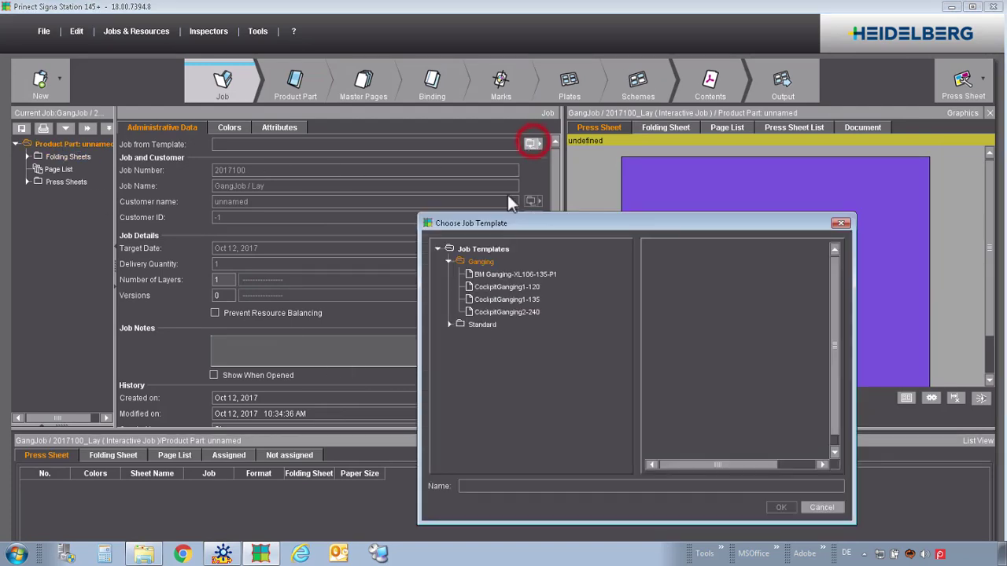
pyautogui.click(512, 312)
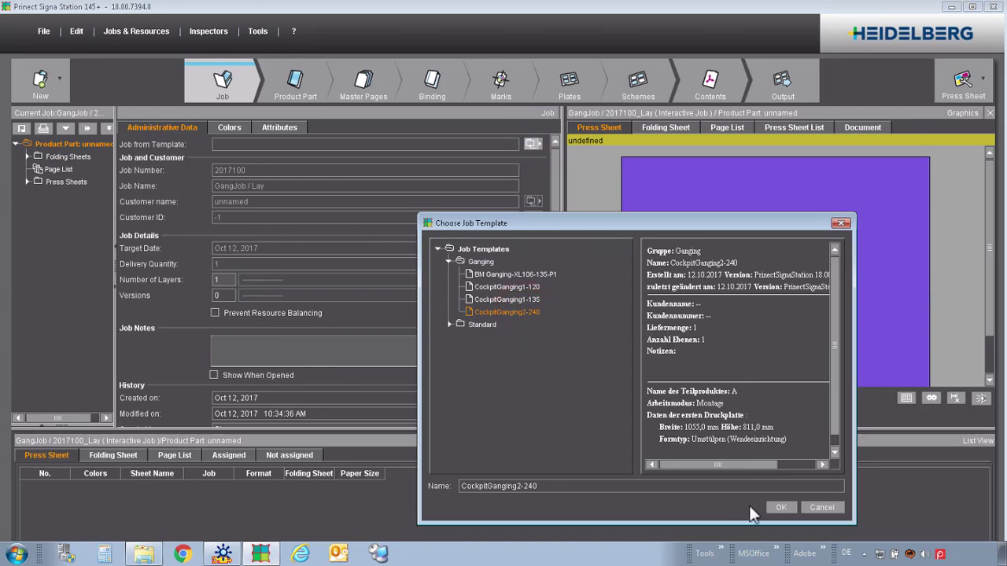
pyautogui.click(780, 507)
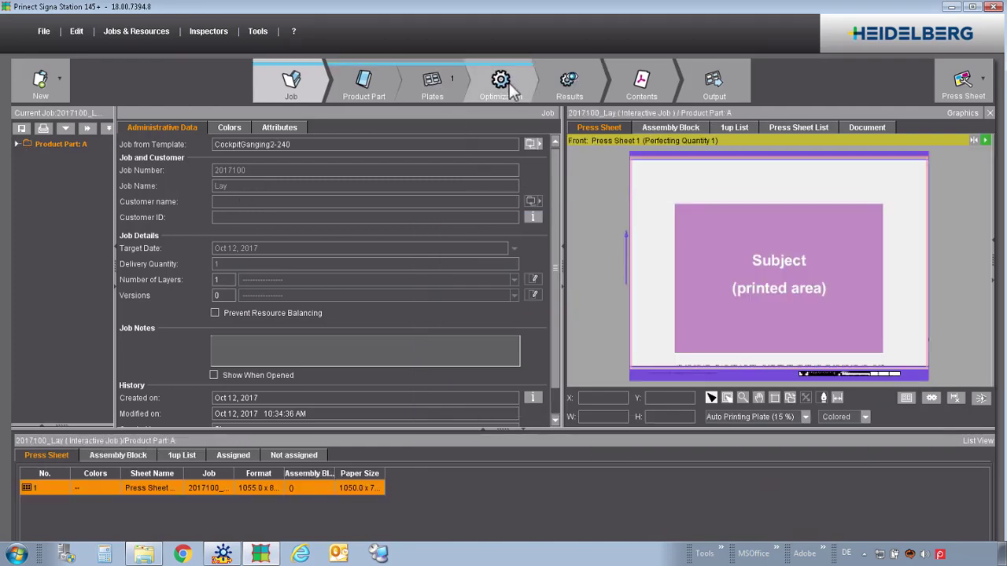
pyautogui.click(431, 85)
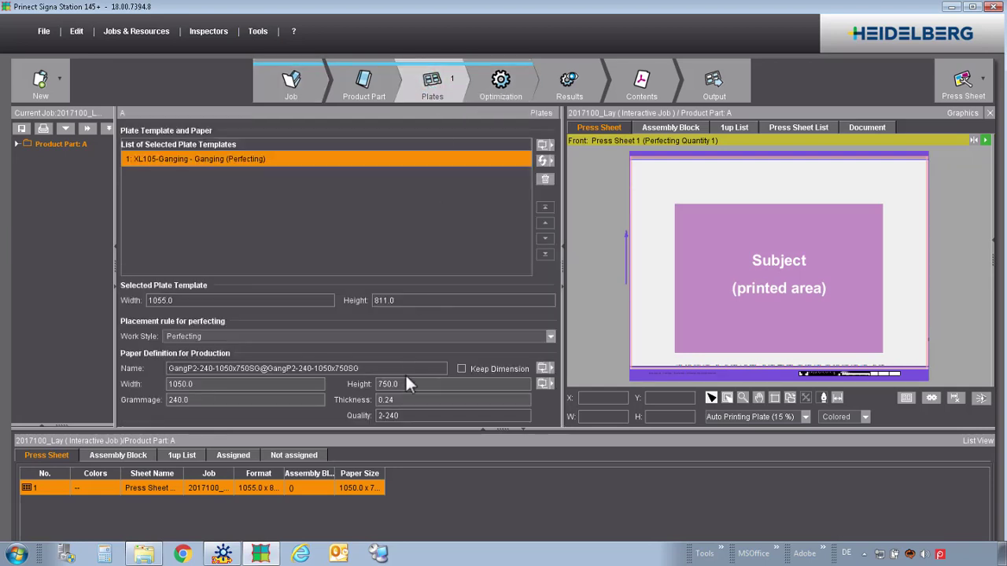
pyautogui.click(500, 85)
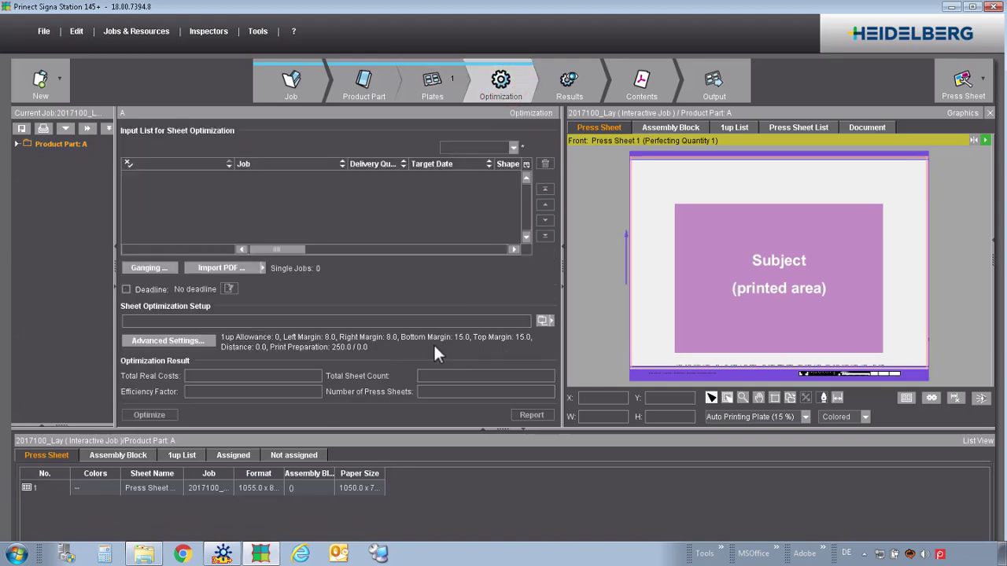
# Import all nine 2-240 gang-pool jobs via Ganging..., grouped by printing material.
pyautogui.click(152, 268)
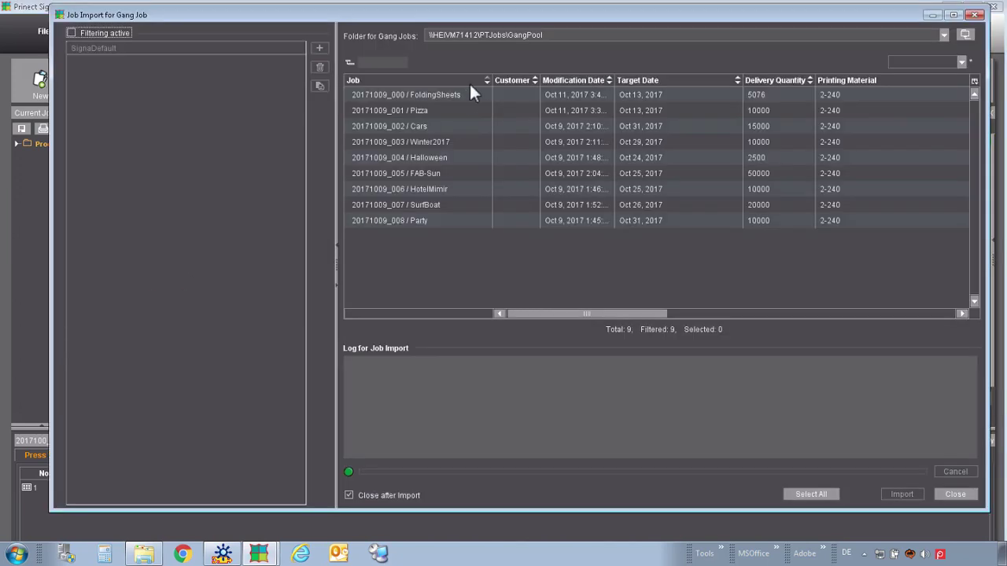
pyautogui.click(577, 35)
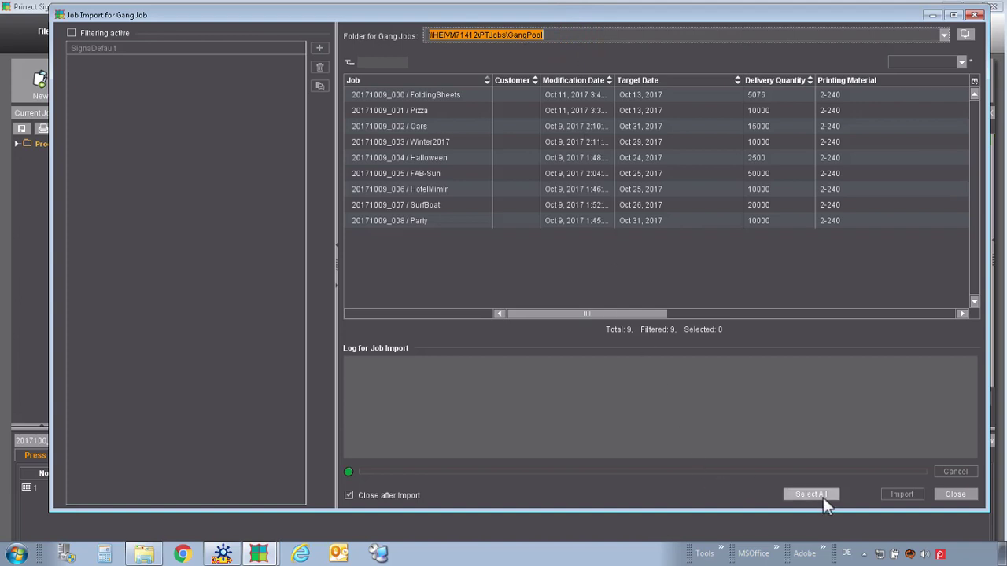
pyautogui.moveTo(839, 78); pyautogui.dragTo(383, 62)
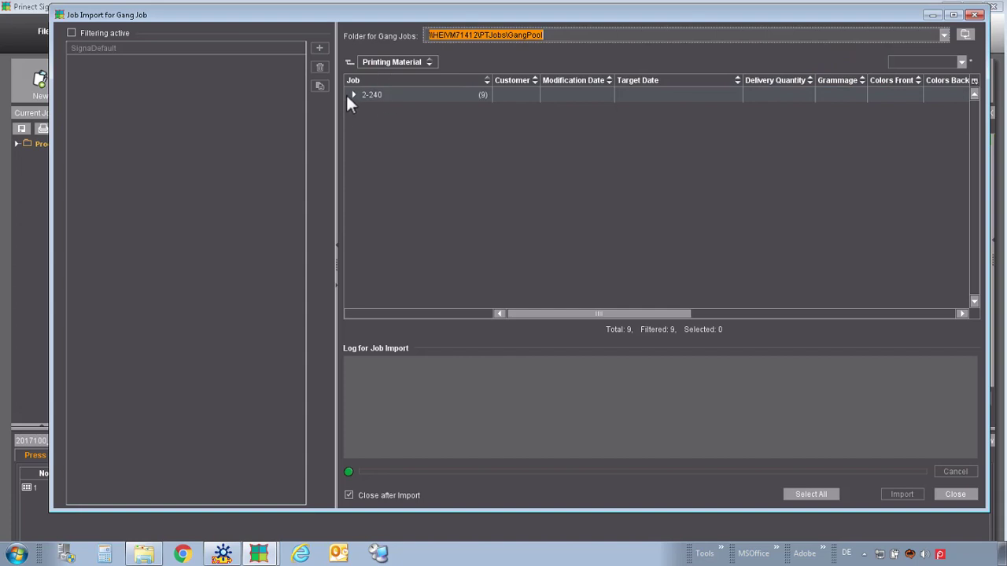
pyautogui.click(352, 94)
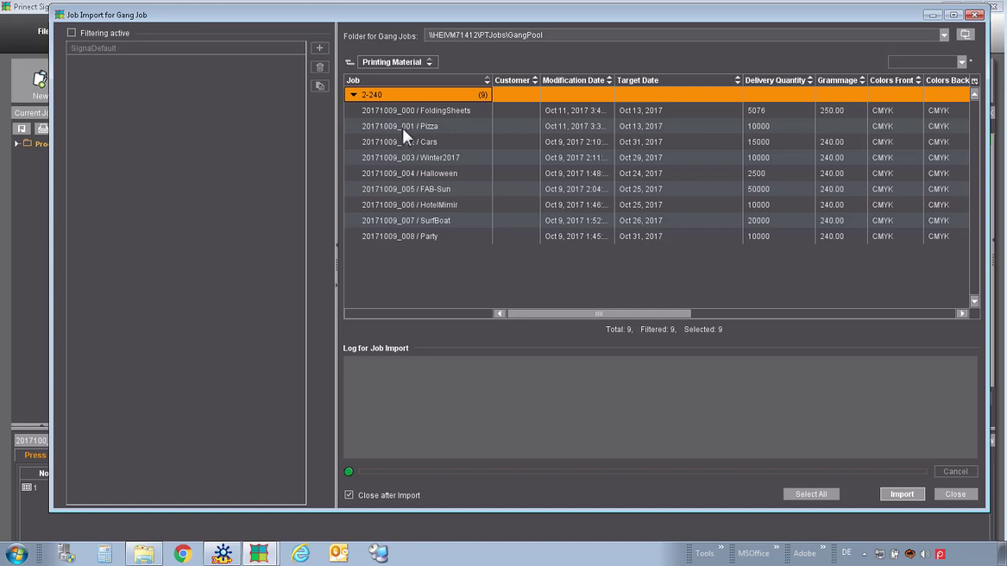
pyautogui.click(811, 494)
pyautogui.click(907, 494)
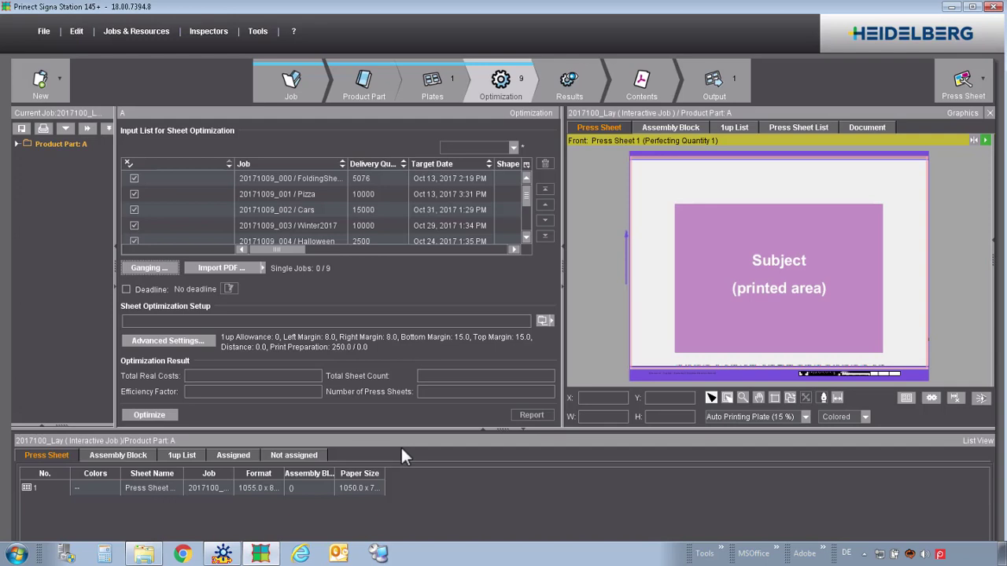
# Run the optimization, preview press sheets 1 and 2, and open the 84.29% efficiency report.
pyautogui.click(148, 415)
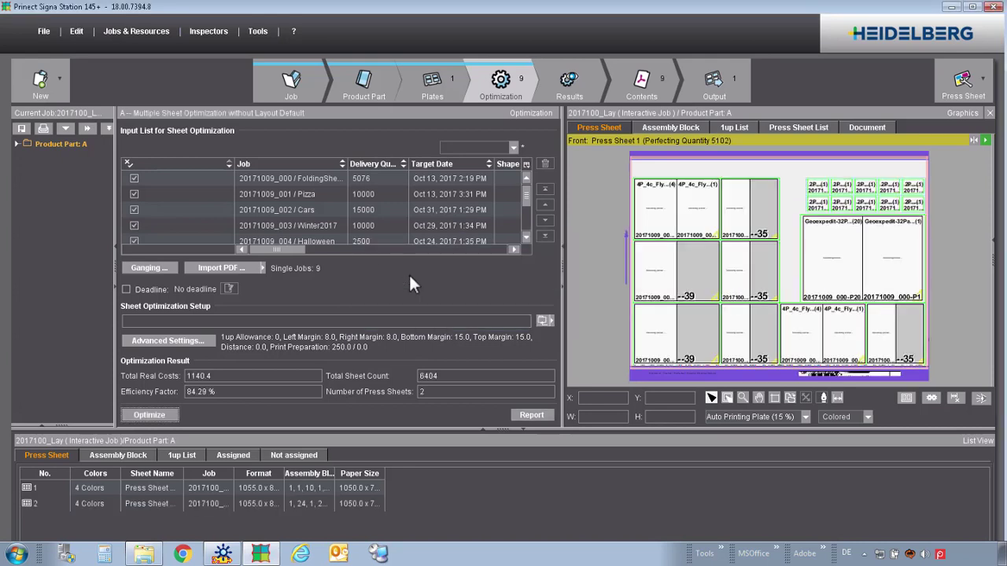
pyautogui.click(323, 485)
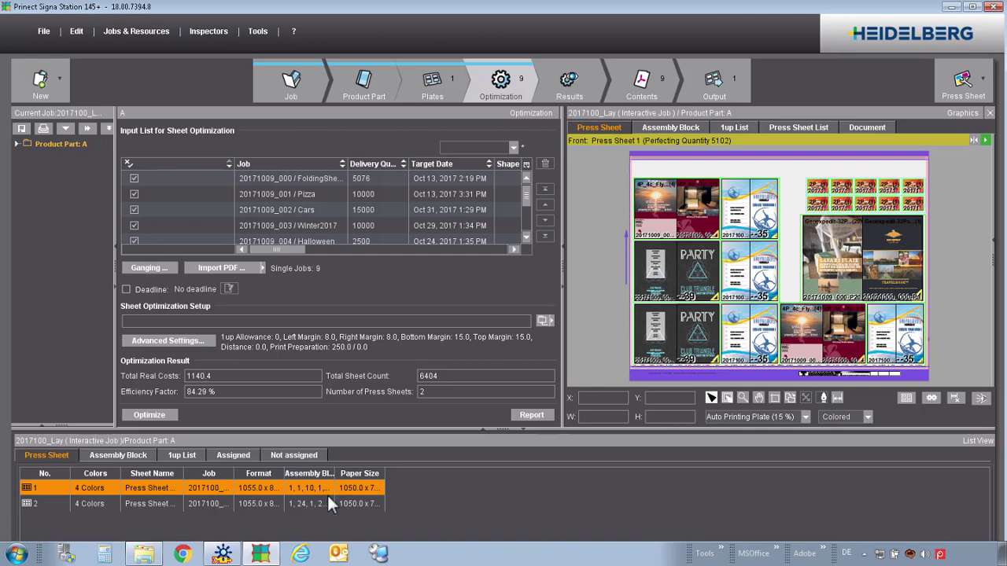
pyautogui.click(322, 504)
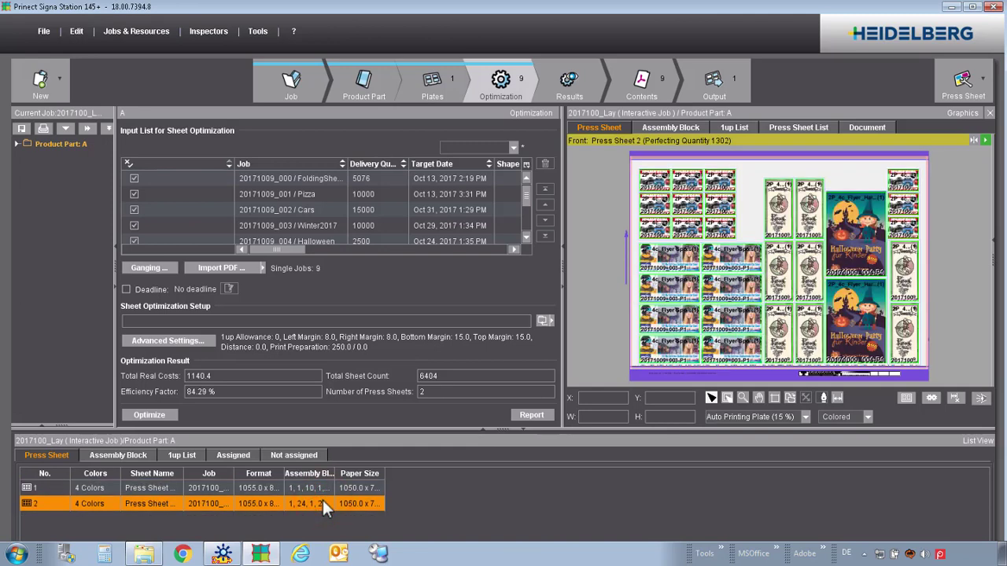
pyautogui.click(535, 415)
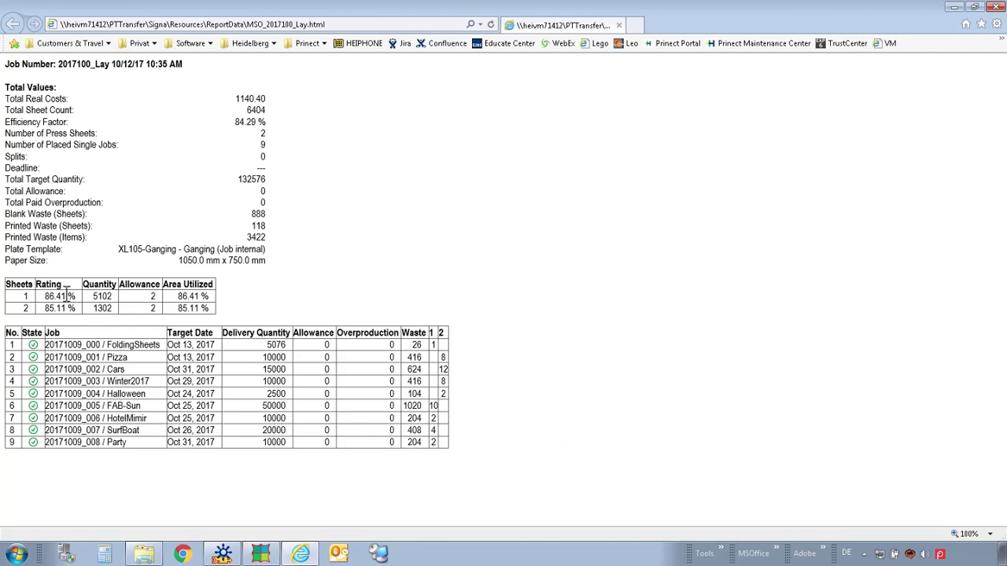
# Check the report's sheet quantities of 5102 and 1302, then close the report window.
pyautogui.doubleClick(100, 296)
pyautogui.doubleClick(101, 308)
pyautogui.click(997, 7)
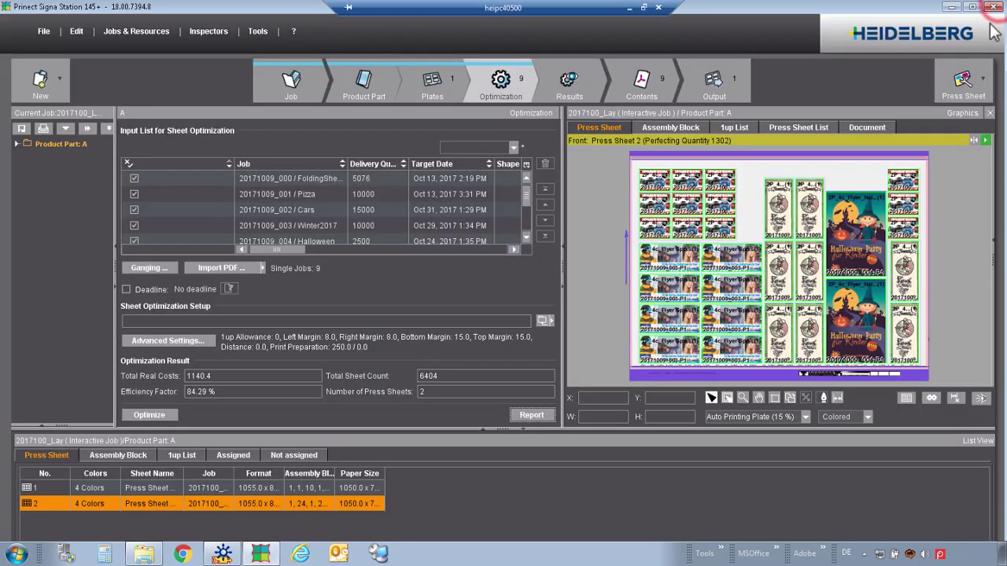
# Output both ganged press sheets, FB 001 and FB 002, to Prinect Cockpit.
pyautogui.click(713, 81)
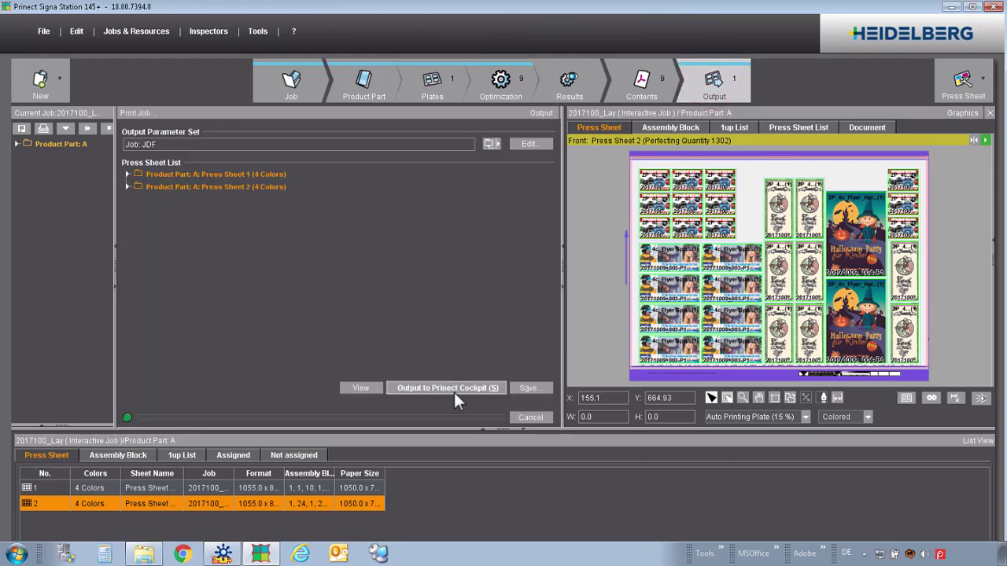
pyautogui.click(458, 387)
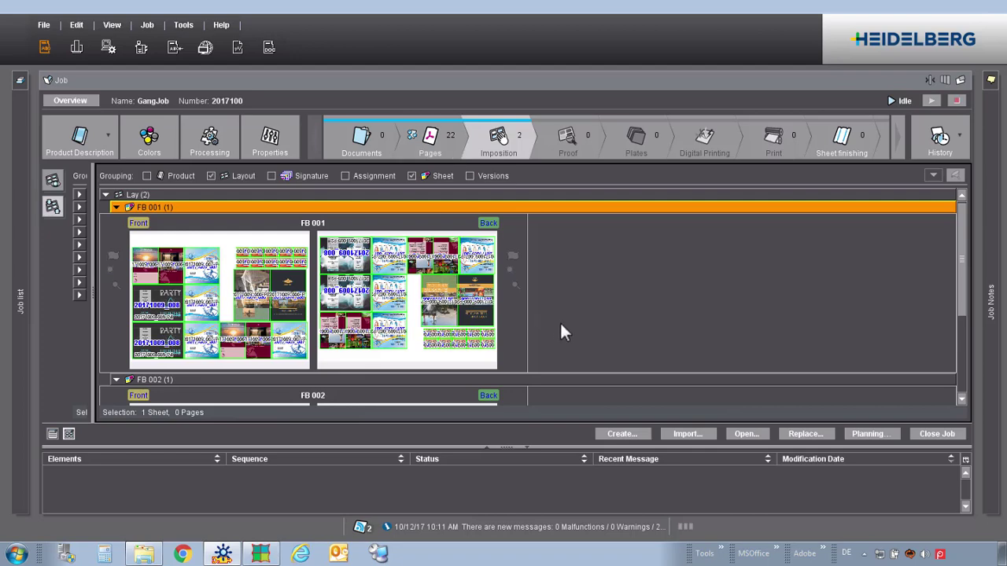
pyautogui.scroll(-3, 559, 322)
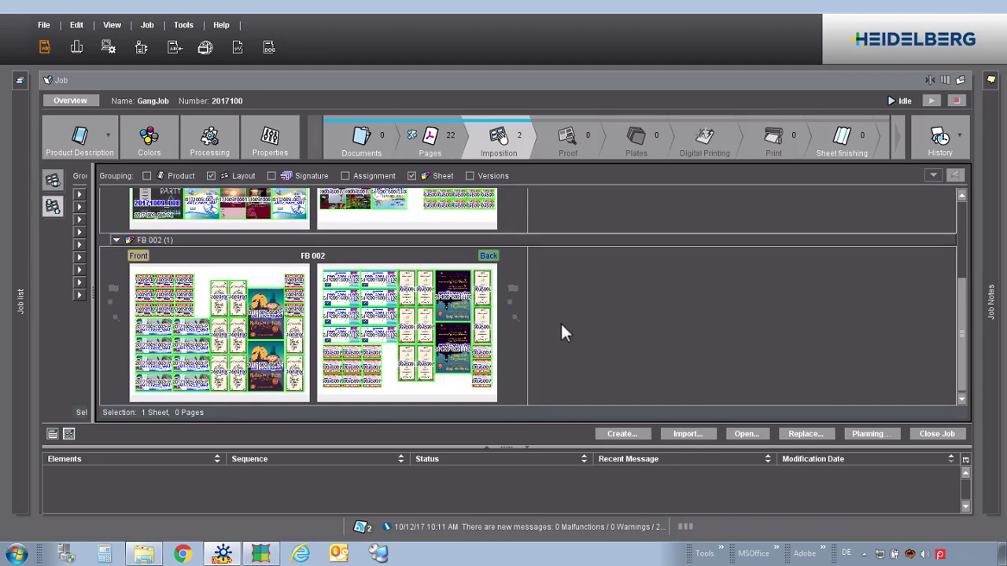
pyautogui.scroll(3, 560, 324)
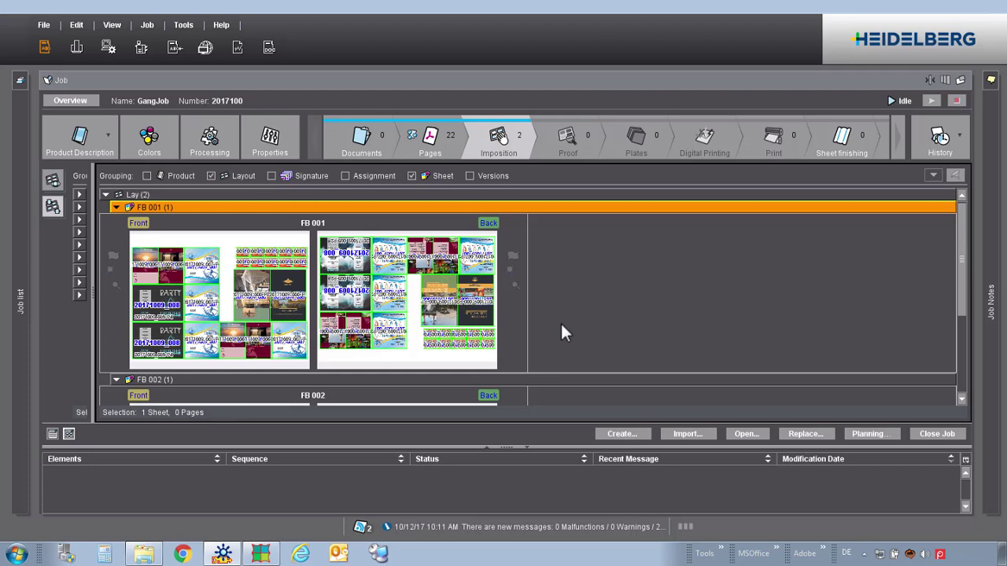